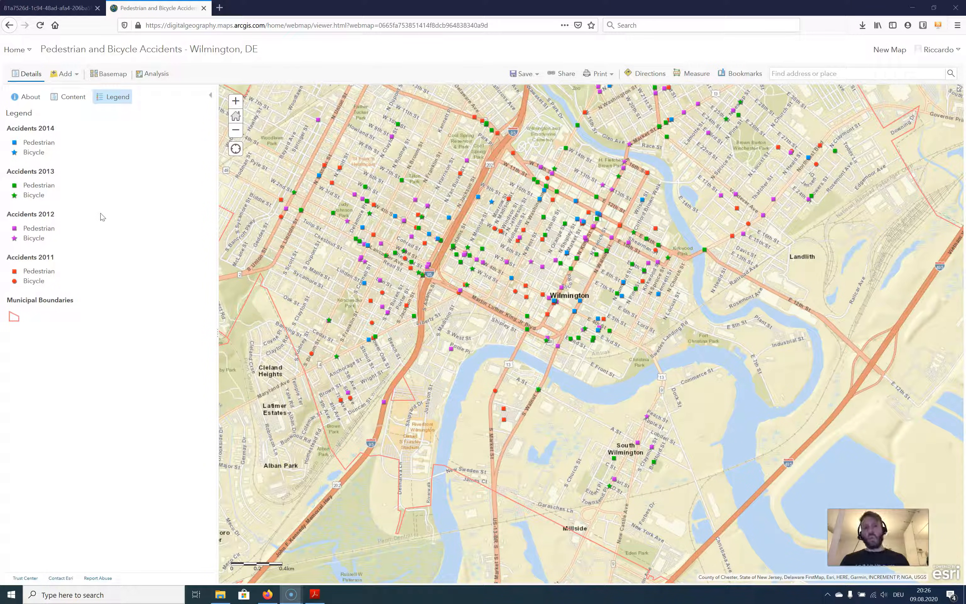
Turn off the Accidents 2013, Accidents 2012, Accidents 2011 and Municipal Boundaries layers in the map contents
{"action": "left_click", "coordinate": [85, 122]}
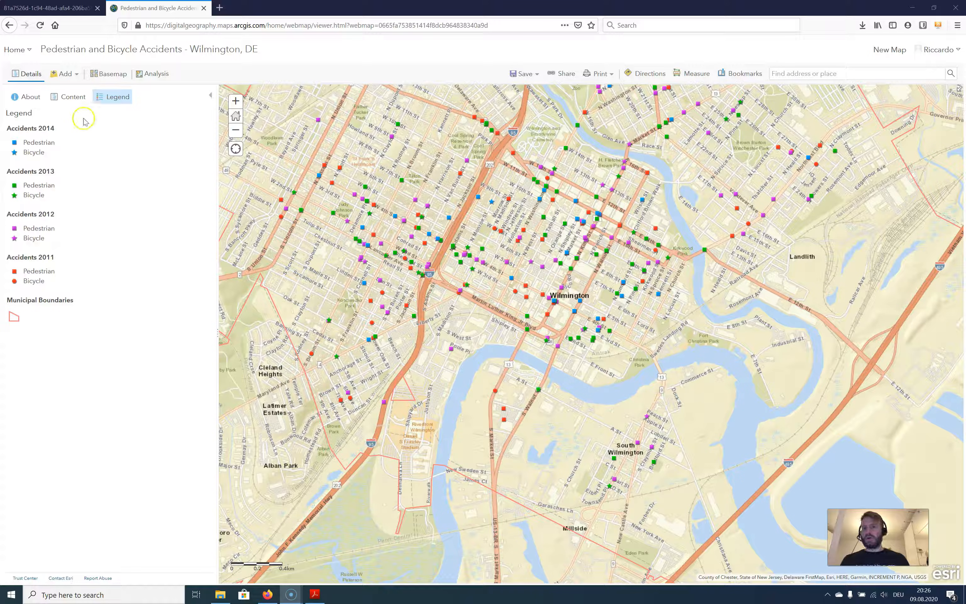
{"action": "left_click", "coordinate": [71, 97]}
{"action": "left_click", "coordinate": [15, 151]}
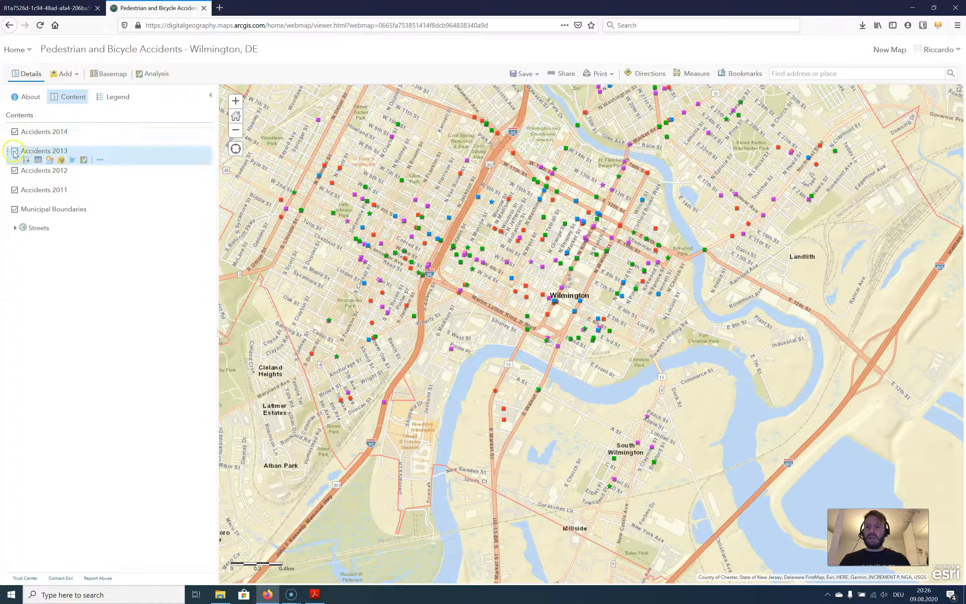
{"action": "left_click", "coordinate": [15, 170]}
{"action": "left_click", "coordinate": [14, 190]}
{"action": "left_click", "coordinate": [15, 209]}
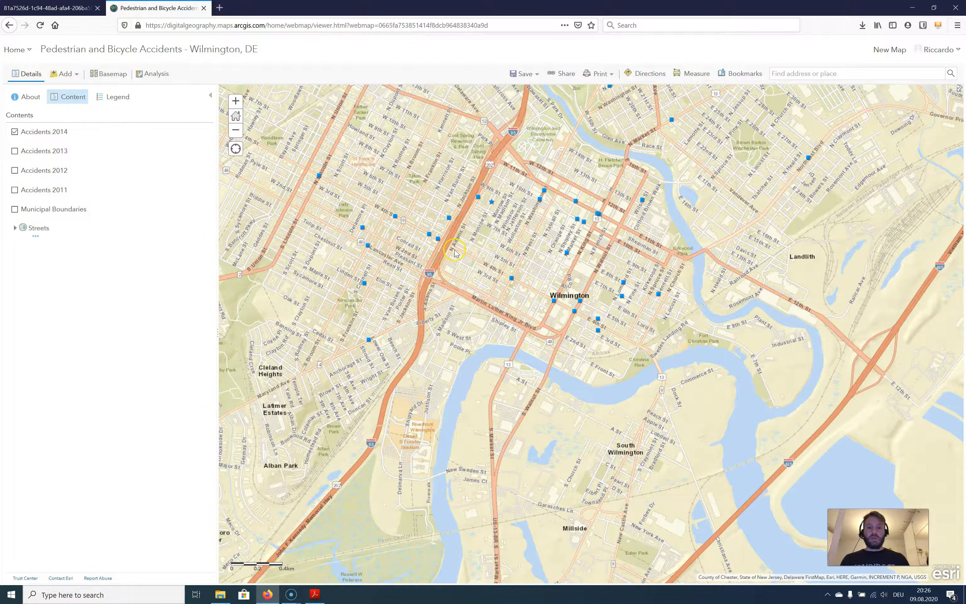
Show the attribute table of the Accidents 2014 layer
{"action": "scroll", "coordinate": [459, 239], "scroll_direction": "down", "scroll_amount": 1}
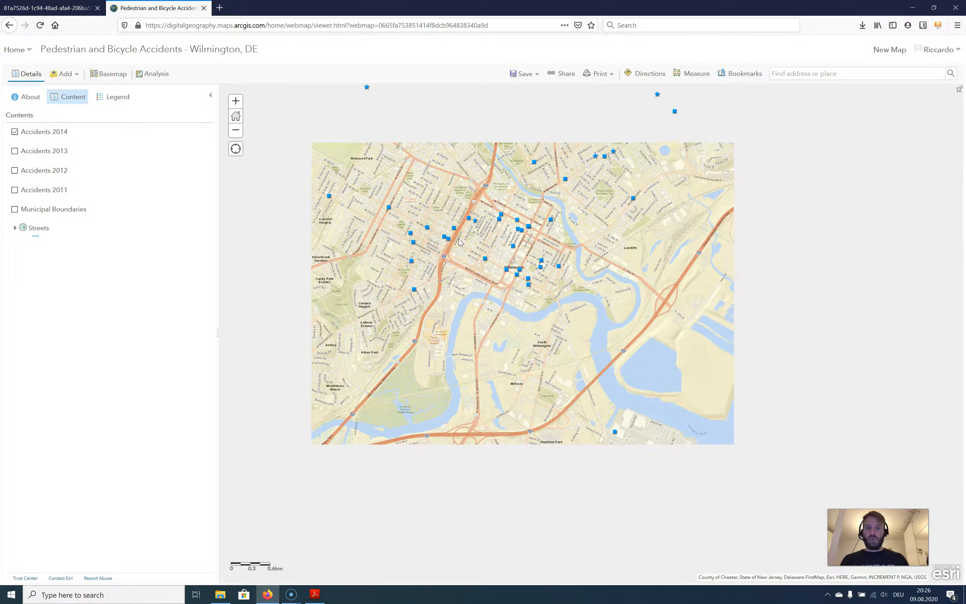
{"action": "left_click_drag", "start_coordinate": [473, 238], "coordinate": [463, 300]}
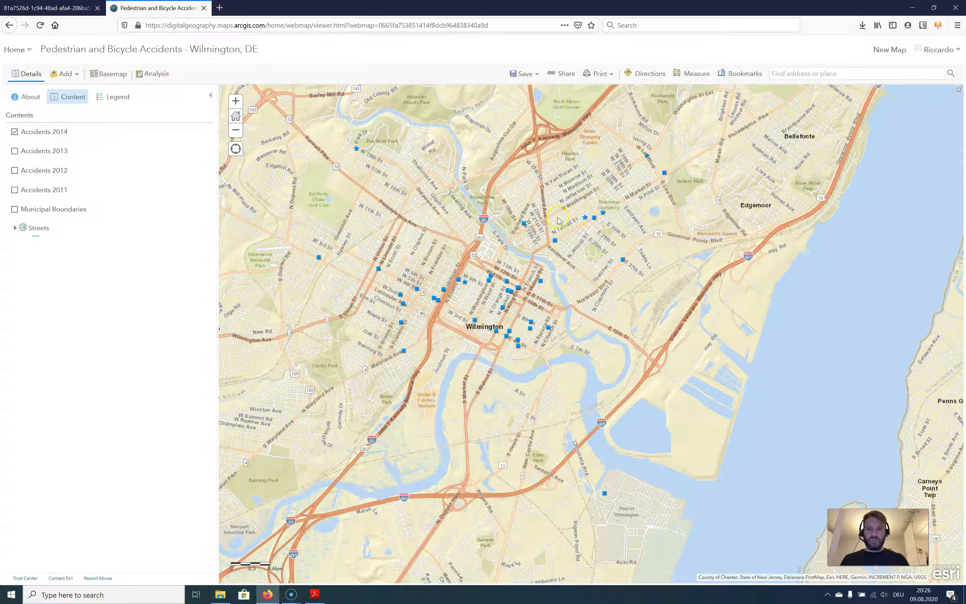
{"action": "mouse_move", "coordinate": [25, 140]}
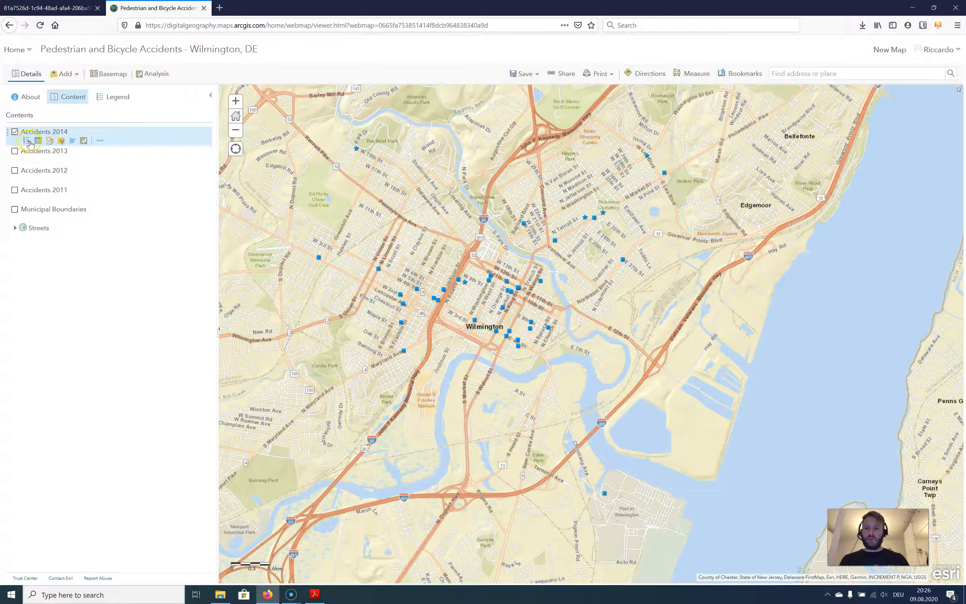
{"action": "left_click", "coordinate": [39, 143]}
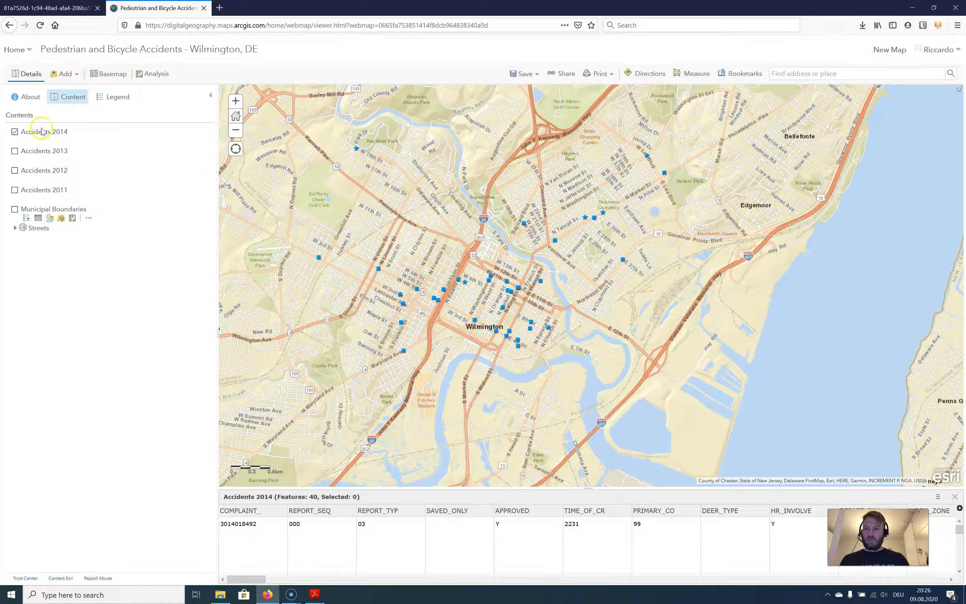
{"action": "mouse_move", "coordinate": [40, 134]}
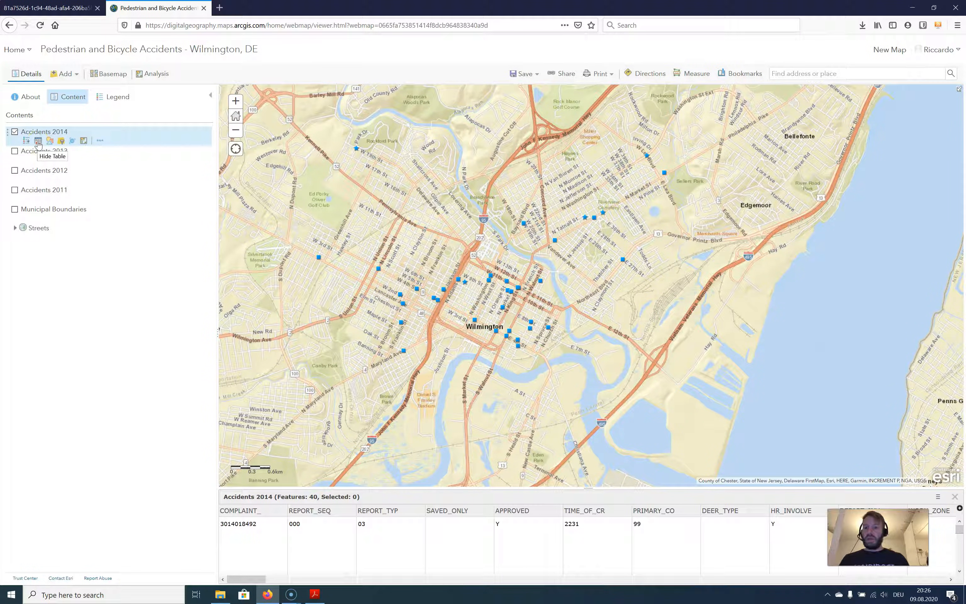
{"action": "left_click", "coordinate": [49, 142]}
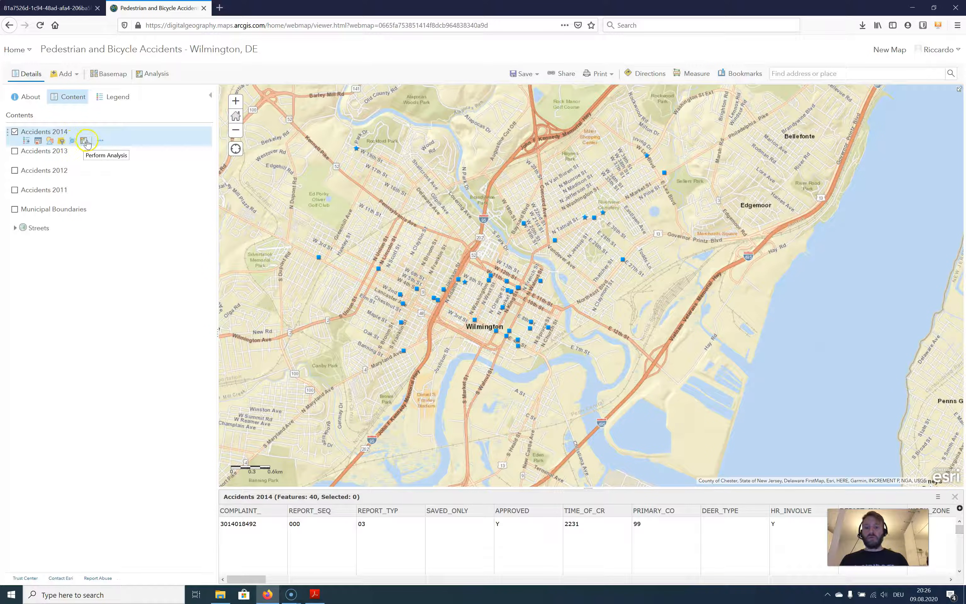
Open the item details of the Accidents 2014 layer and return to the accident map
{"action": "left_click", "coordinate": [99, 140]}
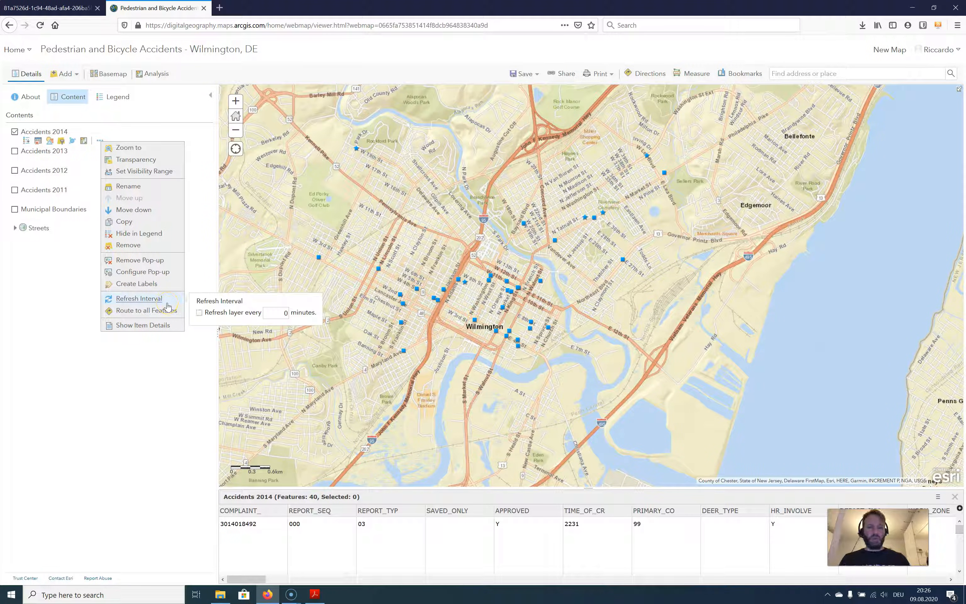
{"action": "right_click", "coordinate": [158, 326]}
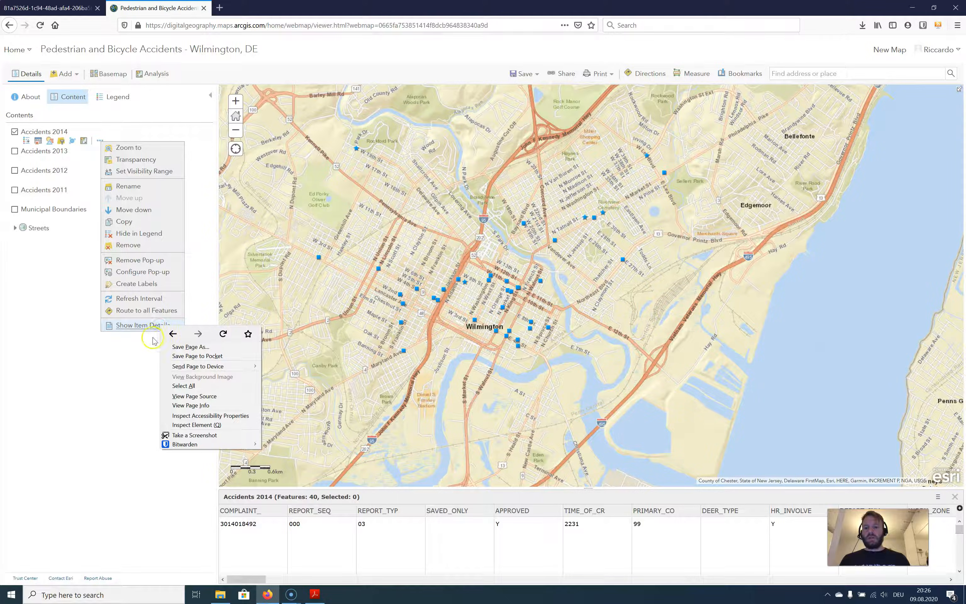
{"action": "left_click", "coordinate": [142, 326]}
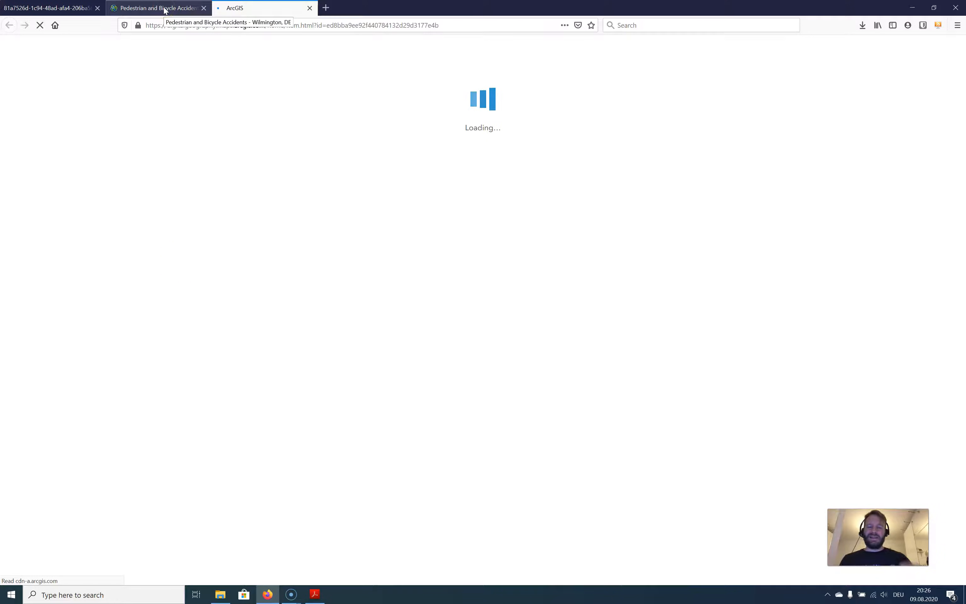
{"action": "left_click", "coordinate": [166, 10]}
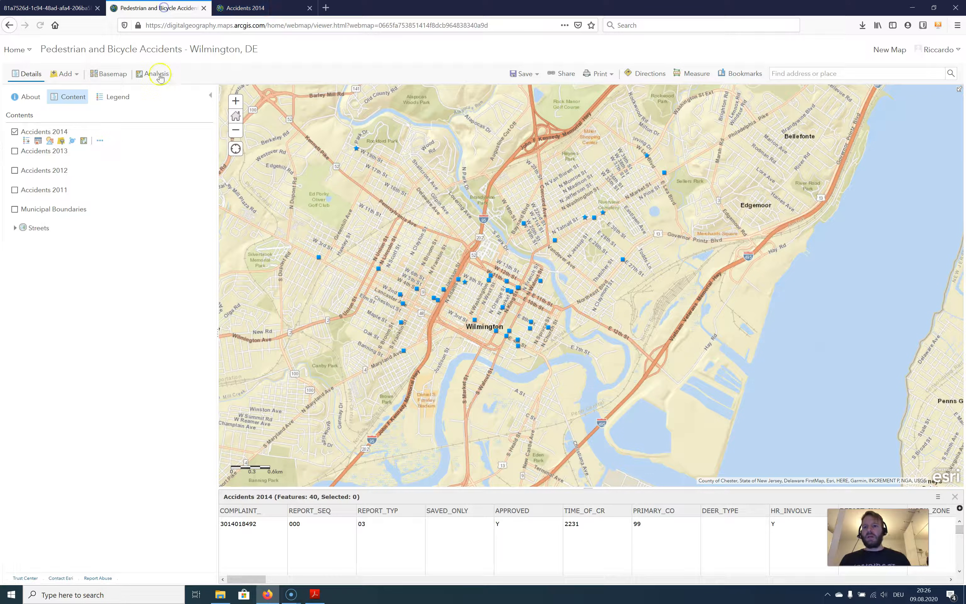
Open the Types (Unique symbols) style options for Accidents 2014 and examine more fields in its attribute table
{"action": "left_click", "coordinate": [50, 141]}
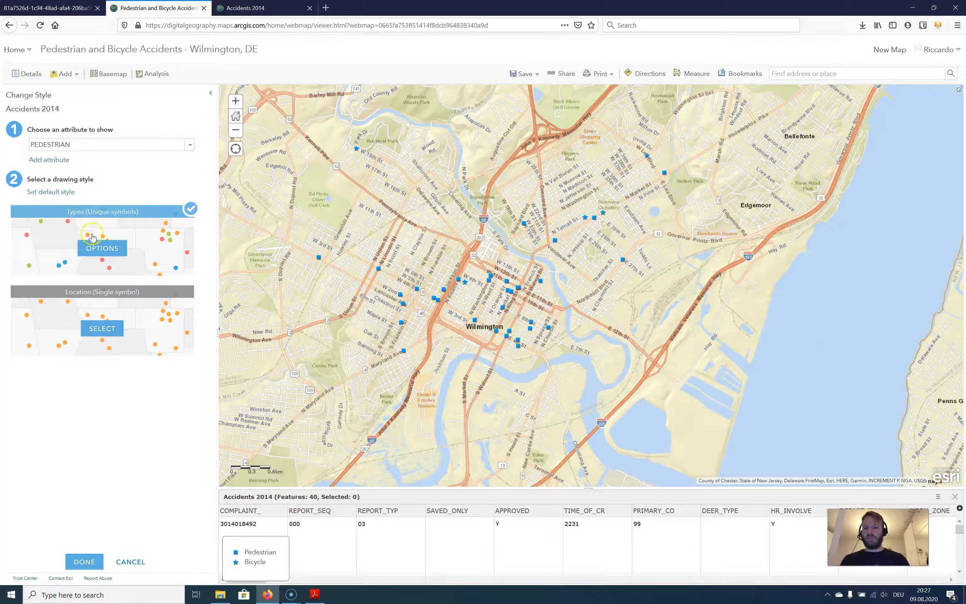
{"action": "left_click", "coordinate": [99, 249]}
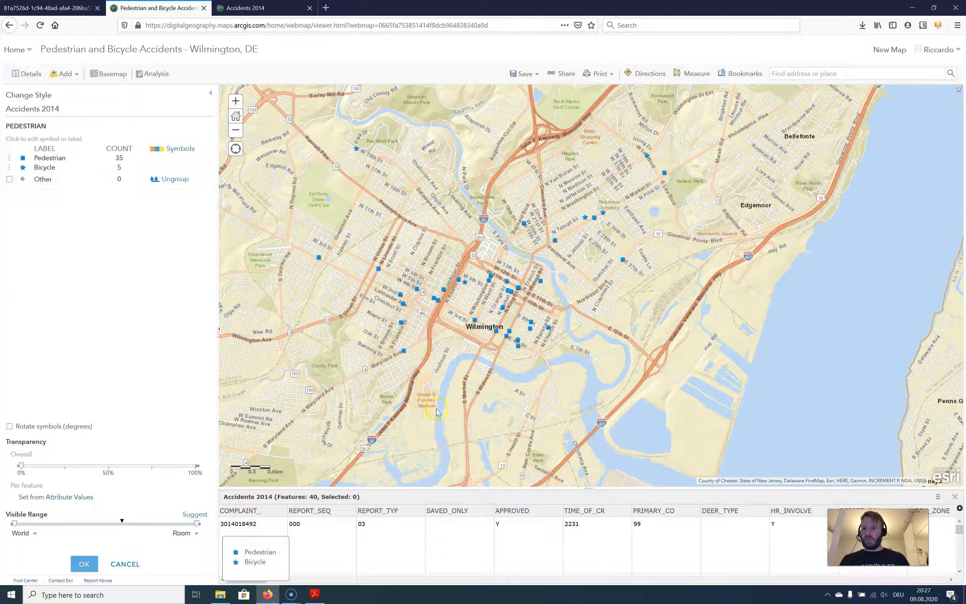
{"action": "left_click_drag", "start_coordinate": [275, 579], "coordinate": [341, 559]}
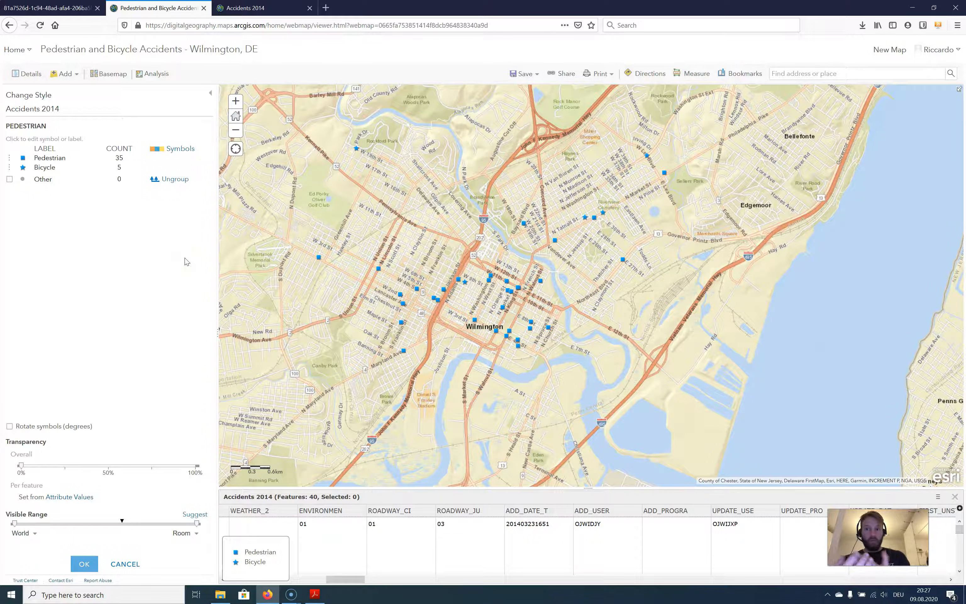
Open the Pedestrian class symbol settings and examine the Shapes, A-Z, Basic, Damage and Disasters symbol sets
{"action": "left_click", "coordinate": [24, 169]}
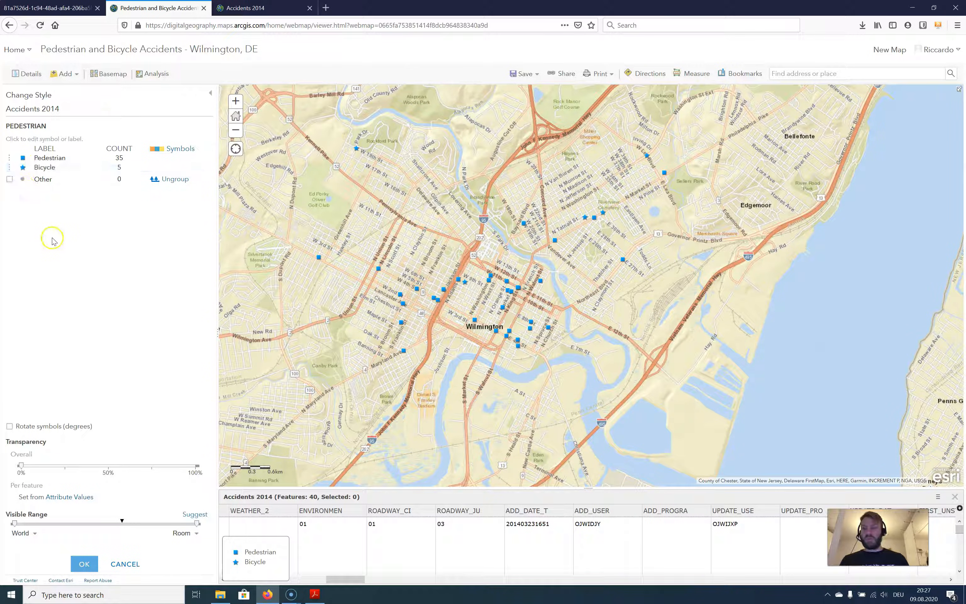
{"action": "left_click", "coordinate": [23, 159]}
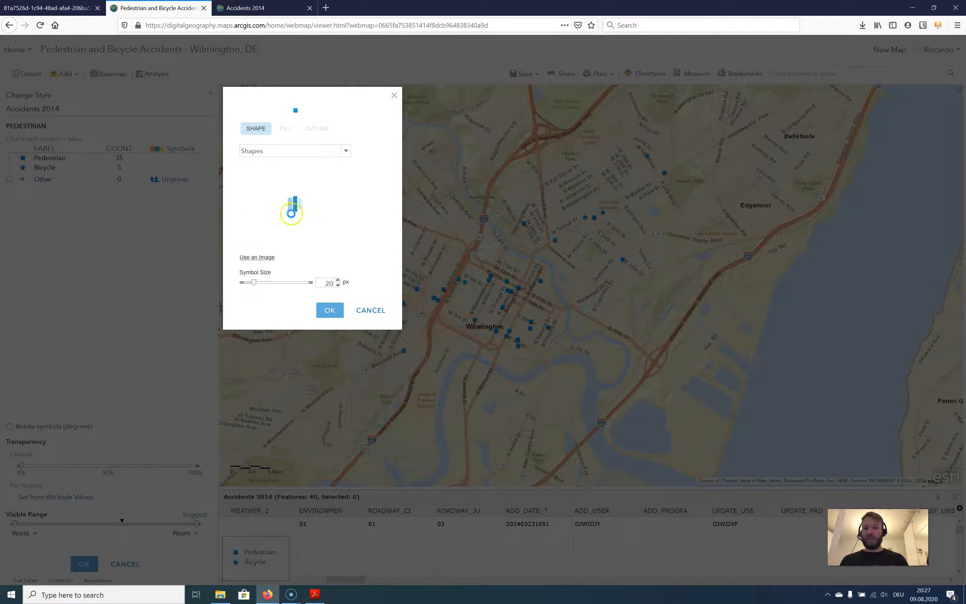
{"action": "left_click_drag", "start_coordinate": [347, 197], "coordinate": [350, 222]}
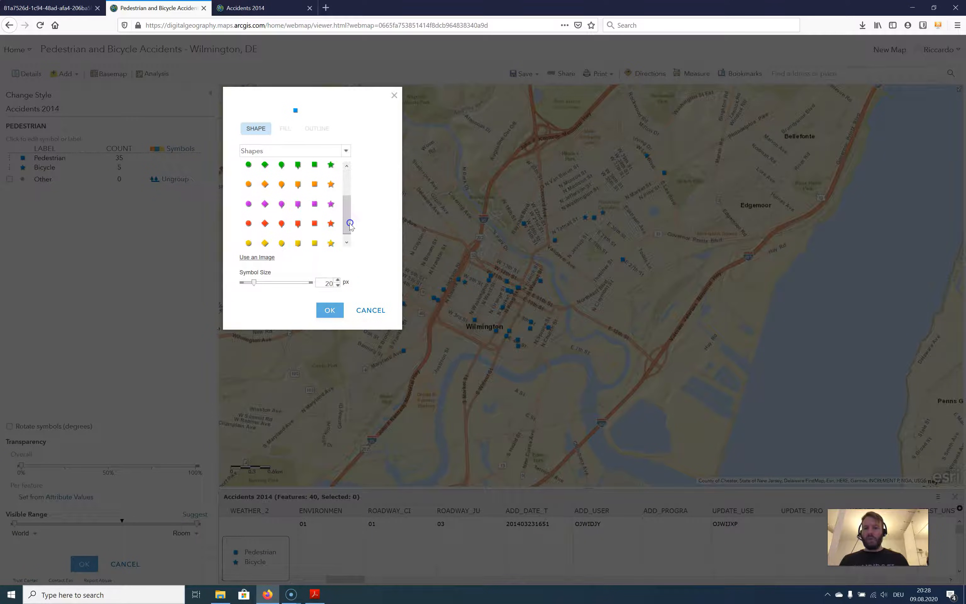
{"action": "left_click", "coordinate": [258, 257]}
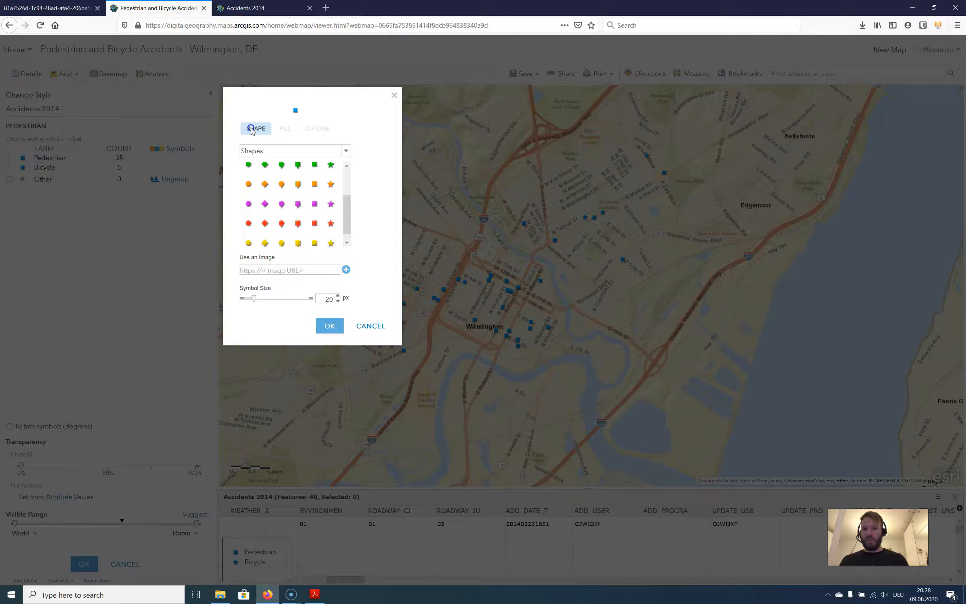
{"action": "left_click", "coordinate": [330, 155]}
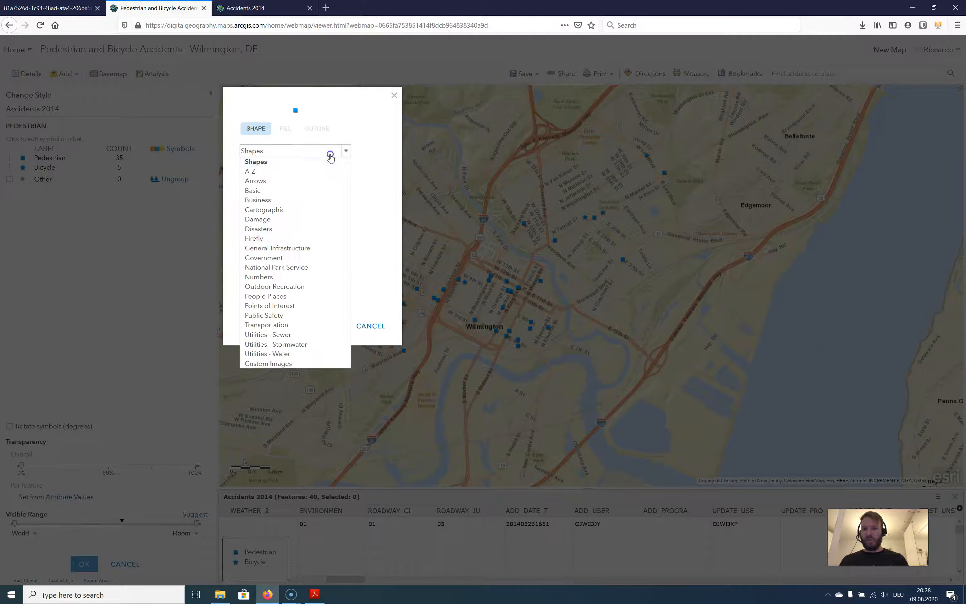
{"action": "left_click", "coordinate": [289, 172]}
{"action": "left_click_drag", "start_coordinate": [346, 170], "coordinate": [354, 243]}
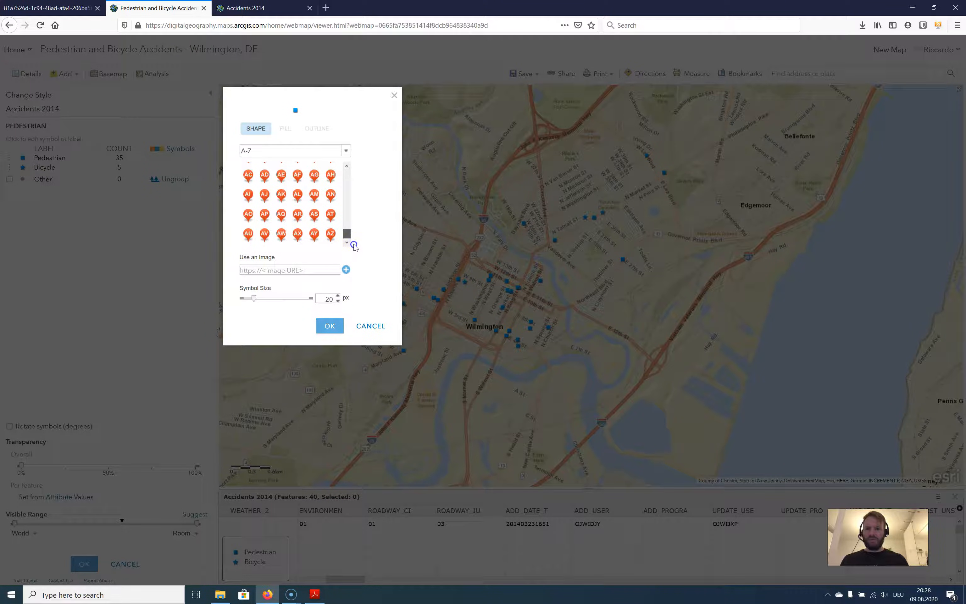
{"action": "left_click", "coordinate": [346, 151]}
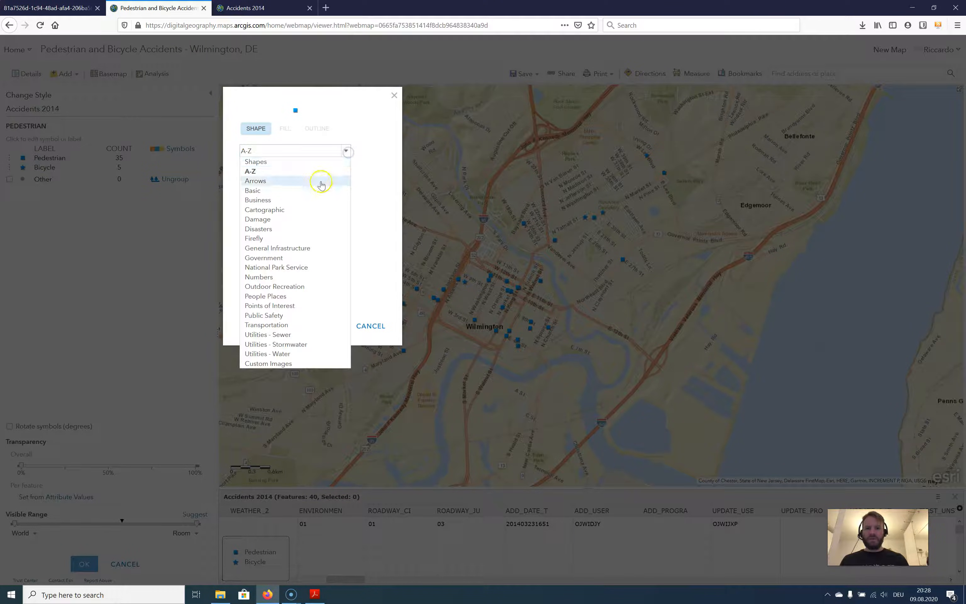
{"action": "left_click", "coordinate": [319, 190]}
{"action": "left_click_drag", "start_coordinate": [347, 175], "coordinate": [348, 232]}
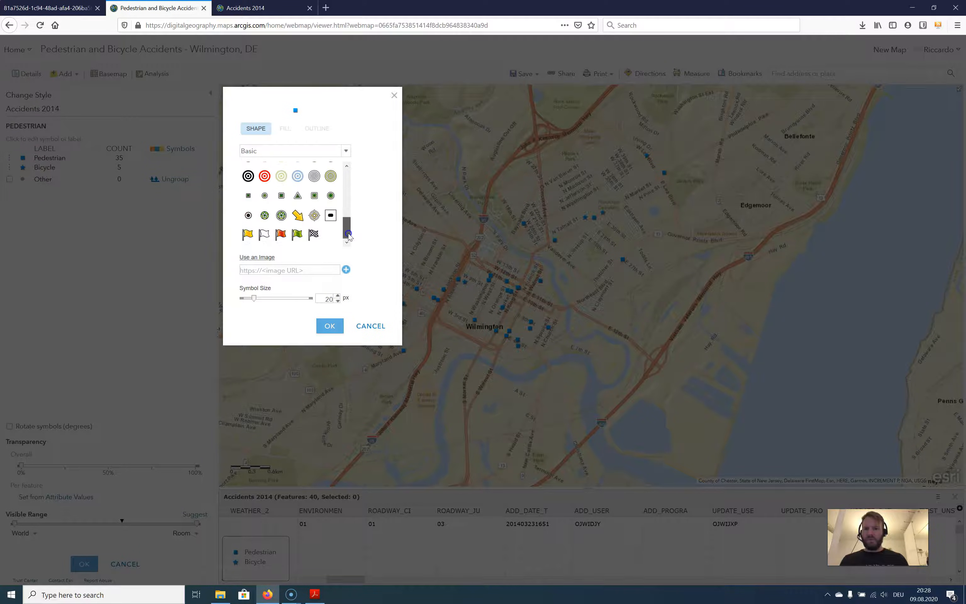
{"action": "left_click", "coordinate": [345, 152]}
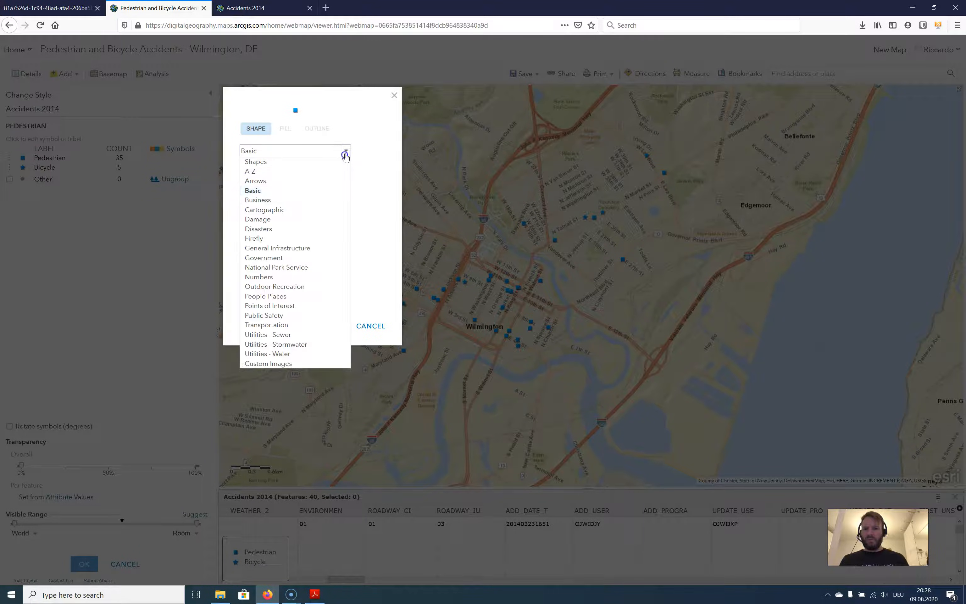
{"action": "left_click", "coordinate": [311, 220]}
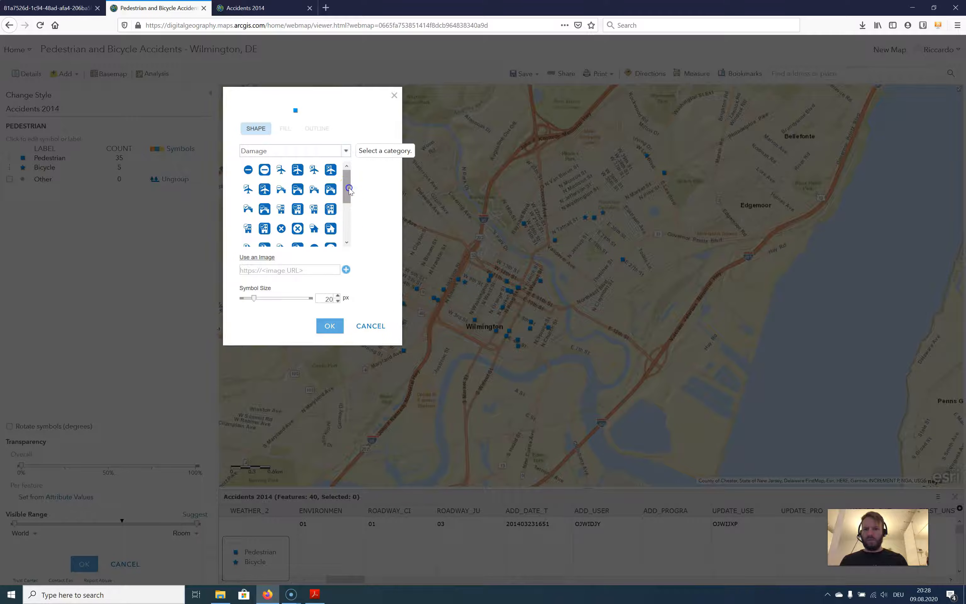
{"action": "left_click_drag", "start_coordinate": [349, 190], "coordinate": [349, 234]}
{"action": "left_click", "coordinate": [330, 152]}
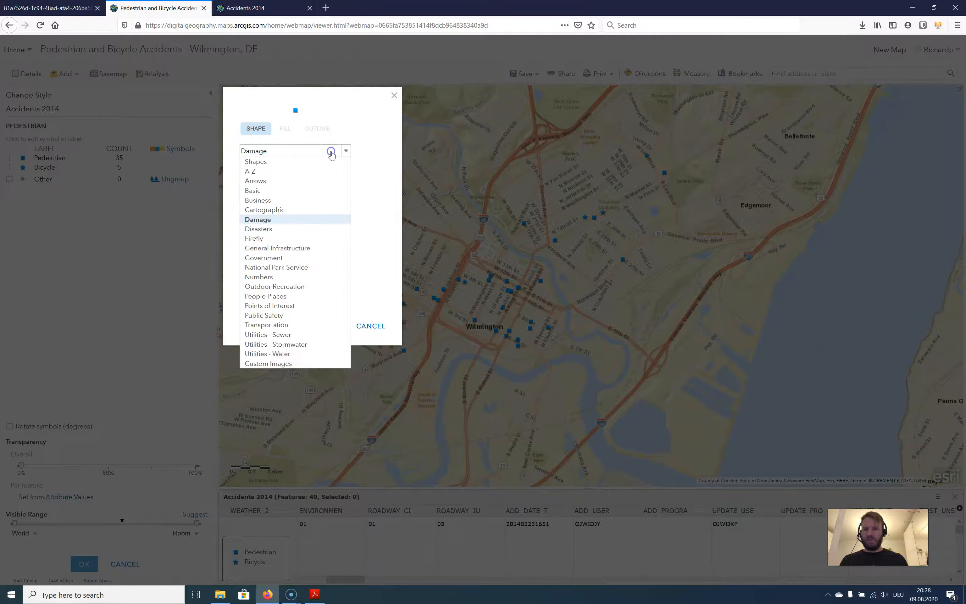
{"action": "left_click", "coordinate": [307, 228]}
{"action": "left_click_drag", "start_coordinate": [350, 175], "coordinate": [347, 238]}
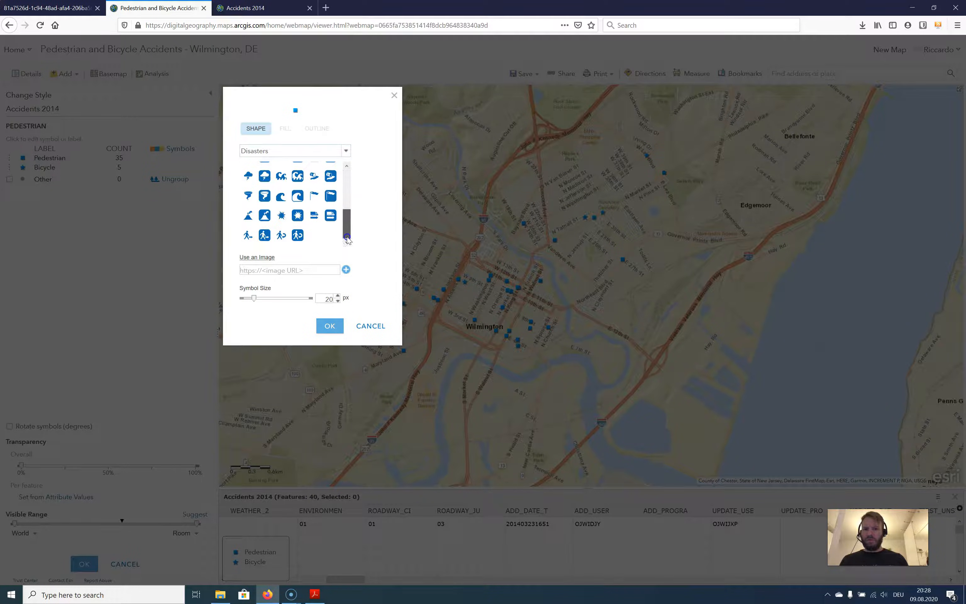
Change the Pedestrian symbol to the red circled A from the Public Safety set at 30 px
{"action": "left_click", "coordinate": [339, 152]}
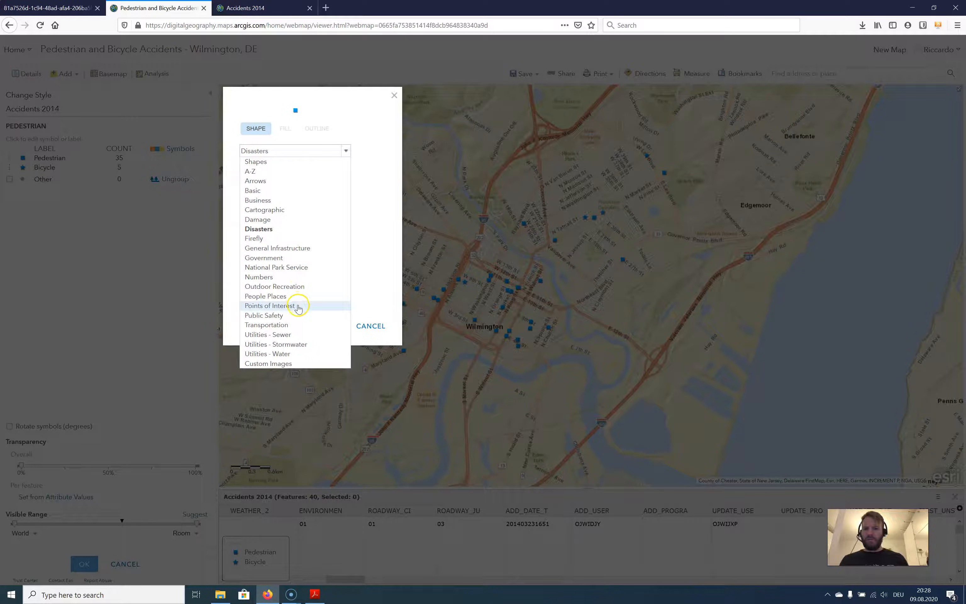
{"action": "left_click", "coordinate": [296, 315]}
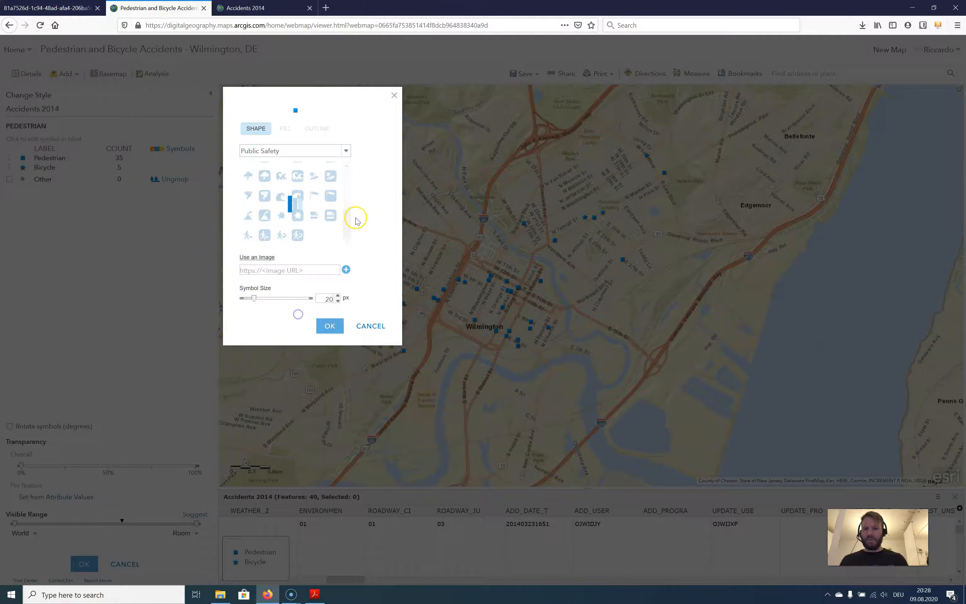
{"action": "left_click_drag", "start_coordinate": [346, 175], "coordinate": [348, 179]}
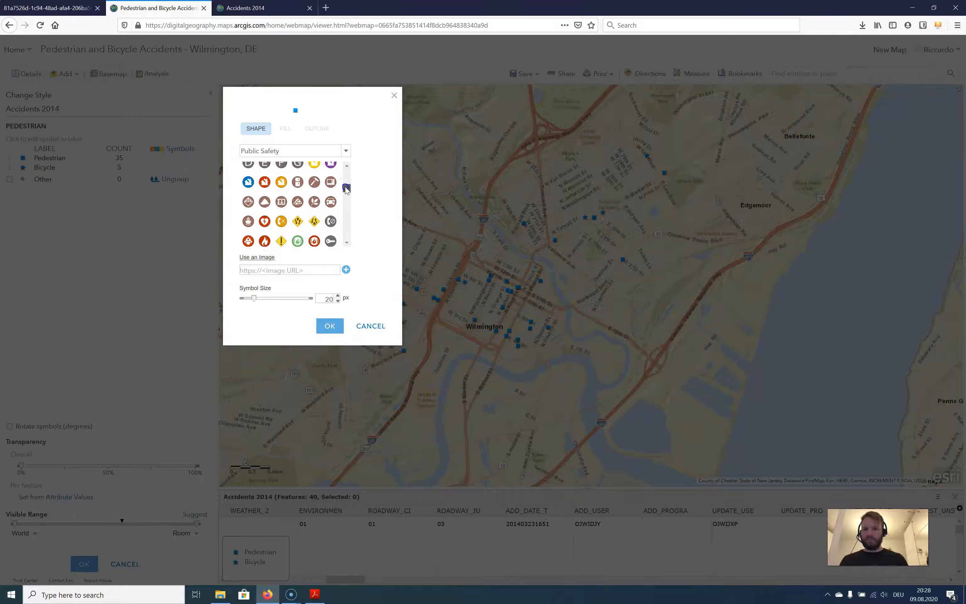
{"action": "left_click_drag", "start_coordinate": [346, 193], "coordinate": [346, 235]}
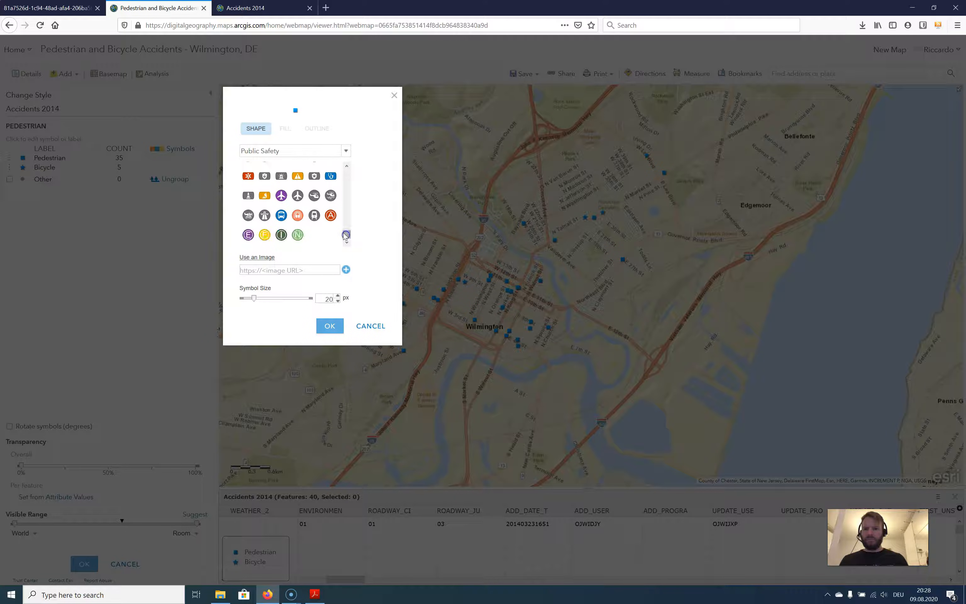
{"action": "left_click", "coordinate": [333, 216]}
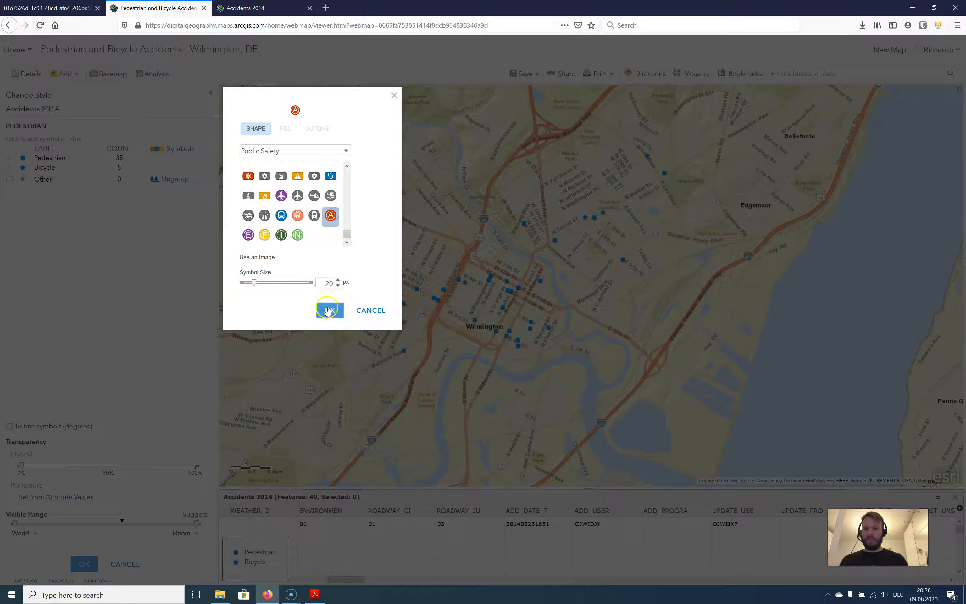
{"action": "left_click_drag", "start_coordinate": [254, 282], "coordinate": [259, 289]}
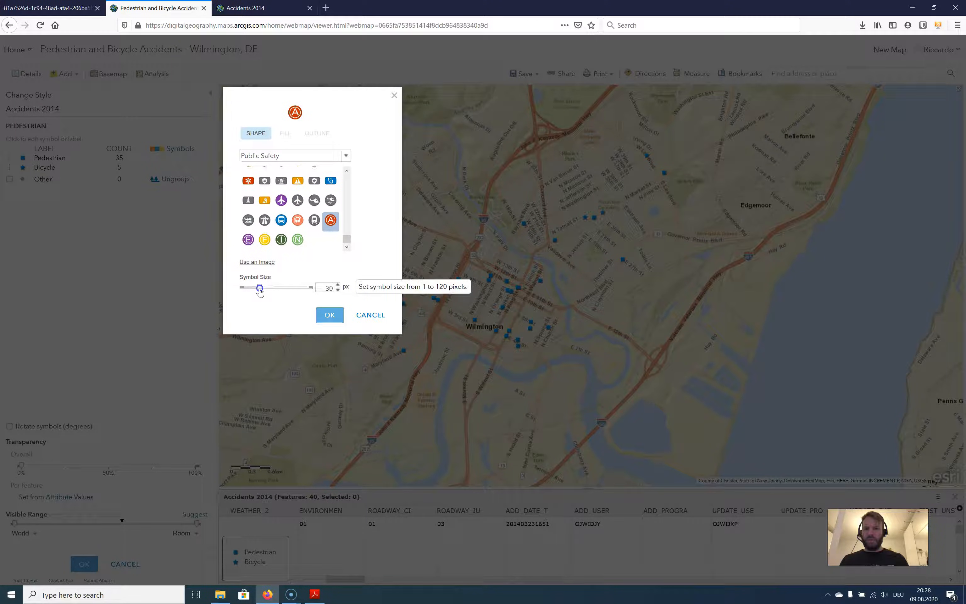
{"action": "left_click", "coordinate": [330, 315]}
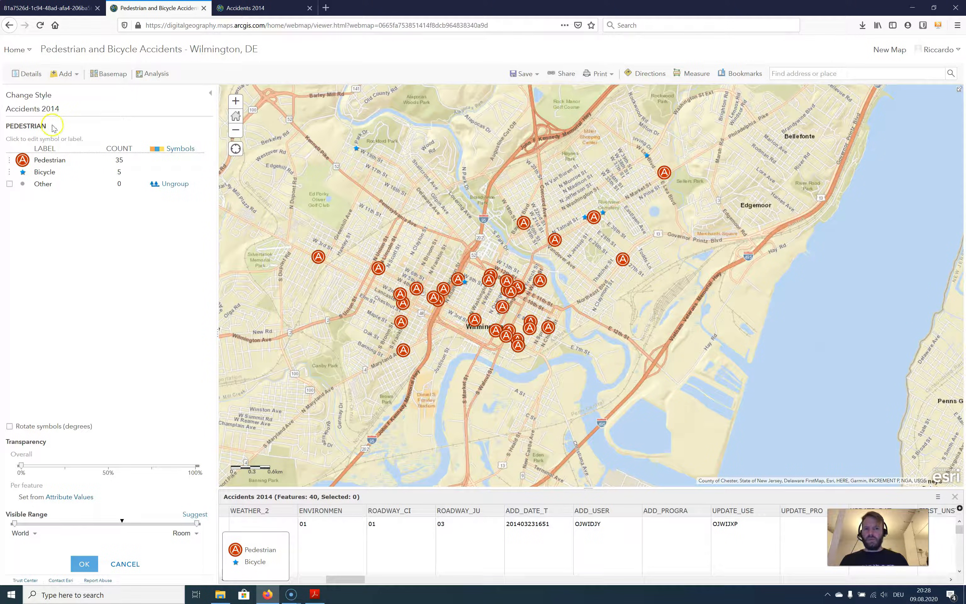
Change the Bicycle symbol to the orange warning triangle from the Public Safety set at 30 px
{"action": "left_click", "coordinate": [24, 172]}
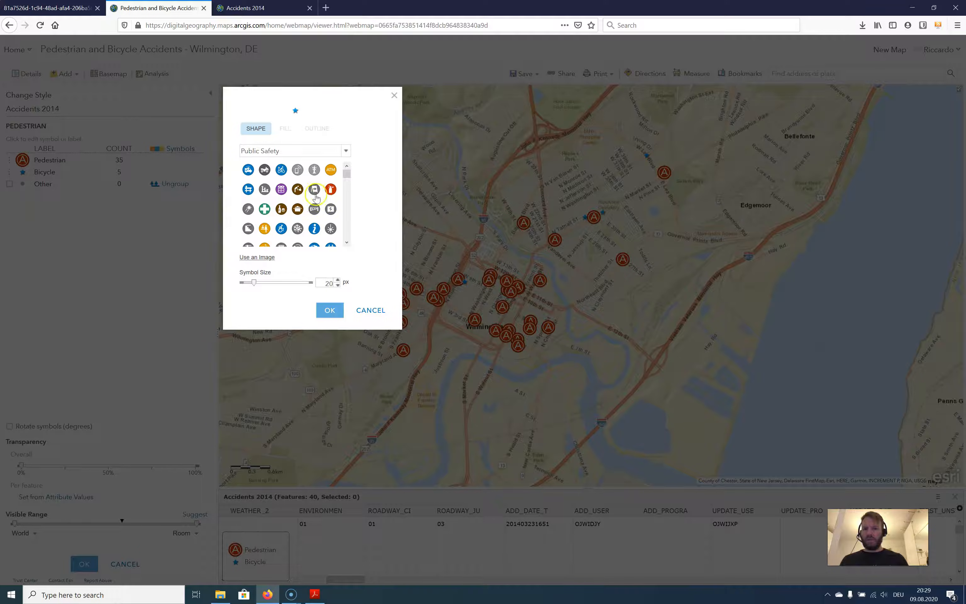
{"action": "left_click_drag", "start_coordinate": [346, 172], "coordinate": [356, 193]}
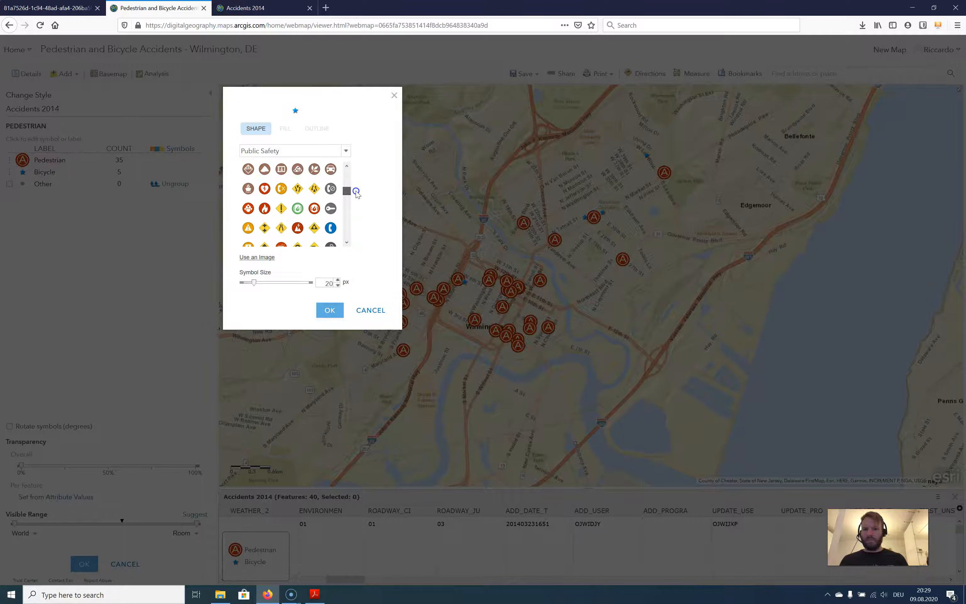
{"action": "left_click", "coordinate": [248, 228]}
{"action": "left_click", "coordinate": [329, 310]}
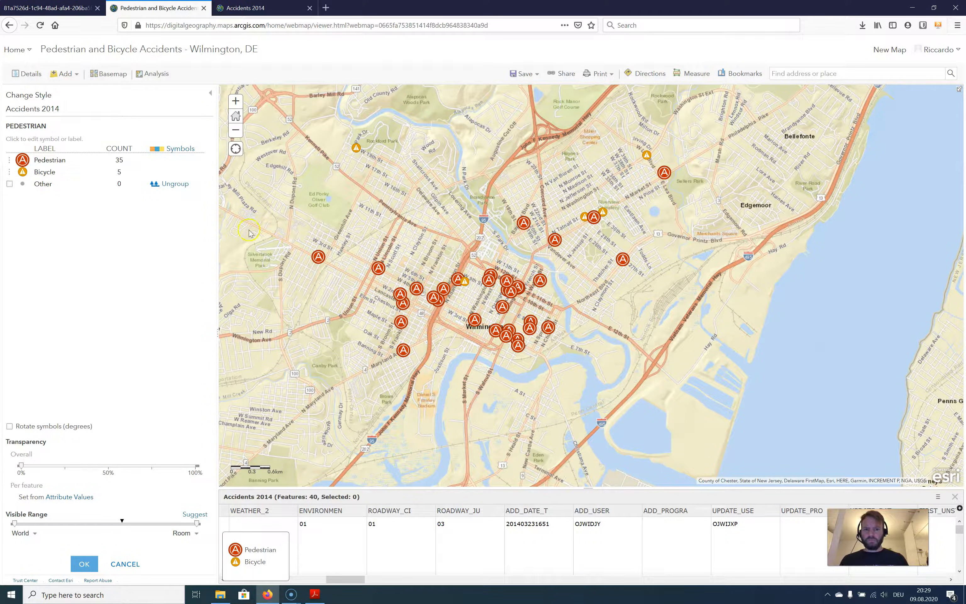
{"action": "left_click", "coordinate": [22, 172]}
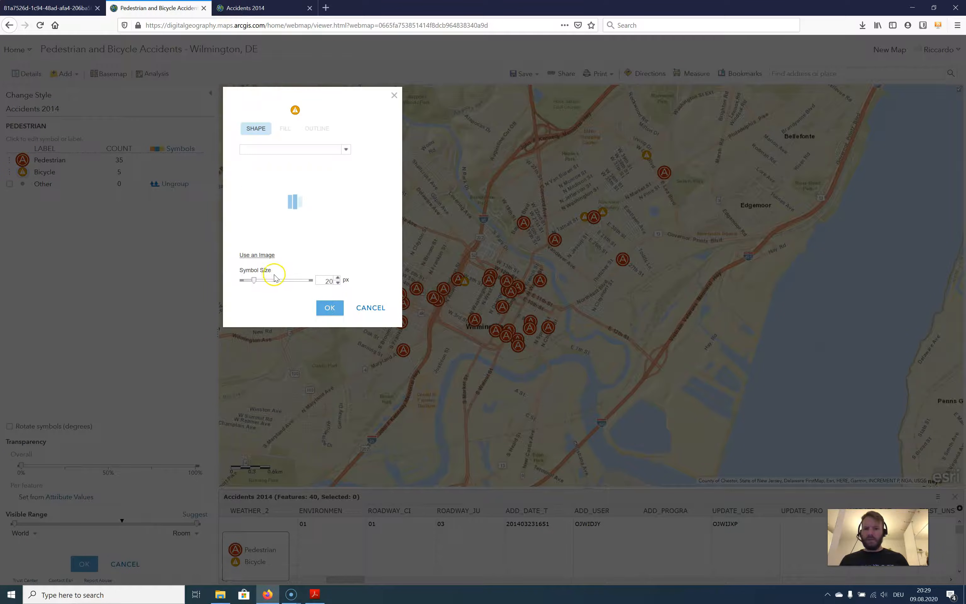
{"action": "type", "text": "30"}
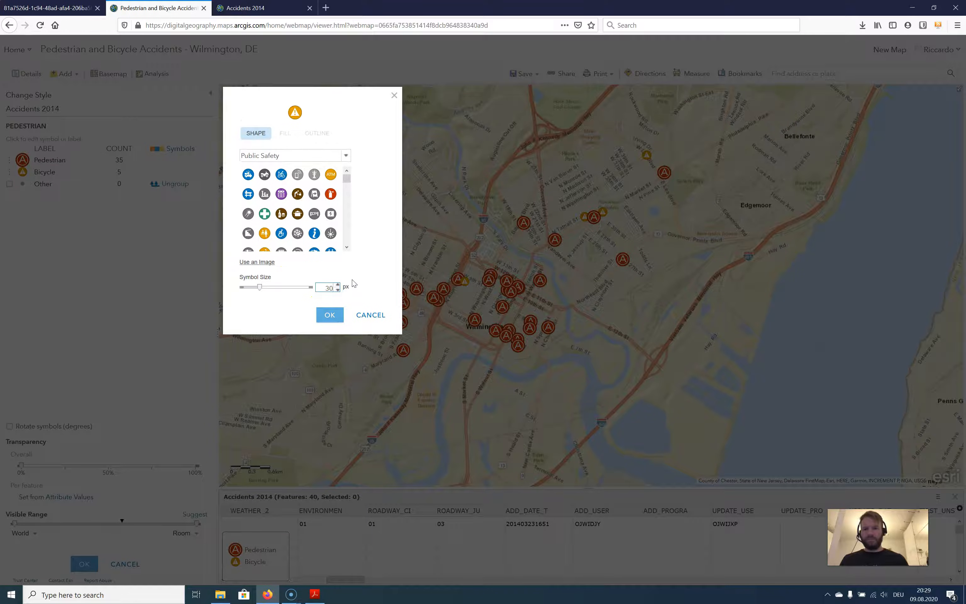
{"action": "left_click", "coordinate": [329, 316]}
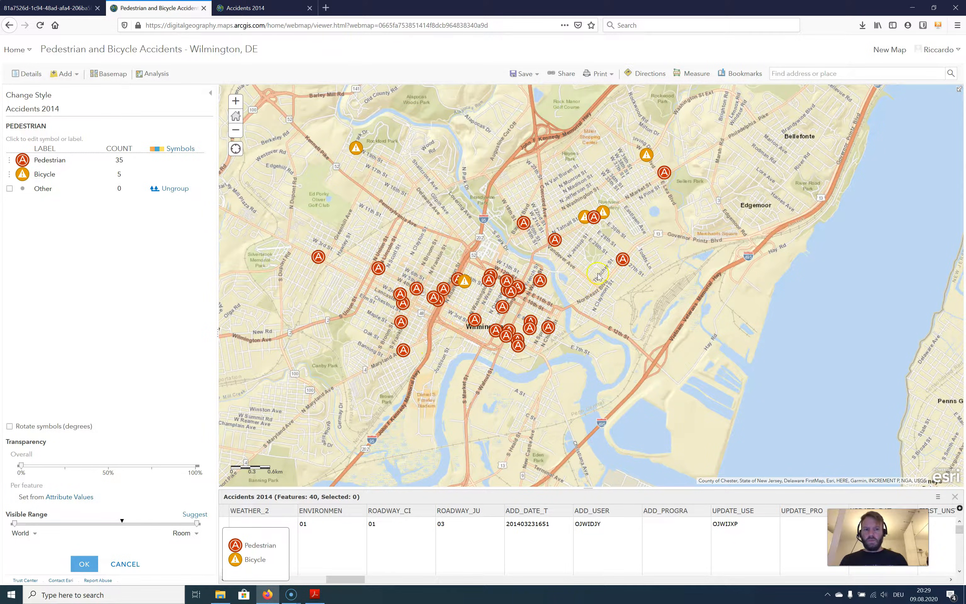
Apply and finish the Accidents 2014 style changes, check the layer's legend and return to the layer list
{"action": "scroll", "coordinate": [510, 315], "scroll_direction": "up", "scroll_amount": 1}
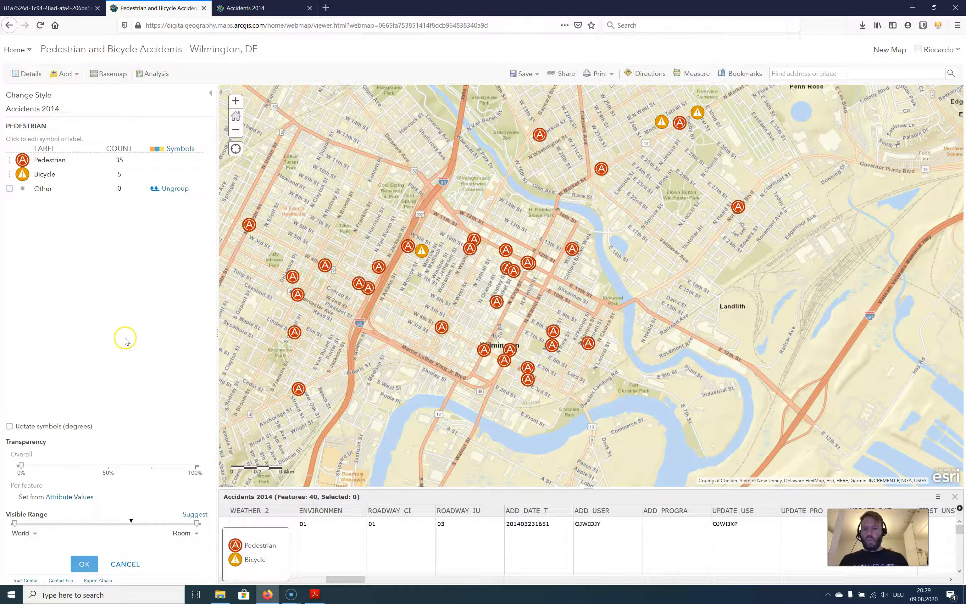
{"action": "left_click", "coordinate": [22, 160]}
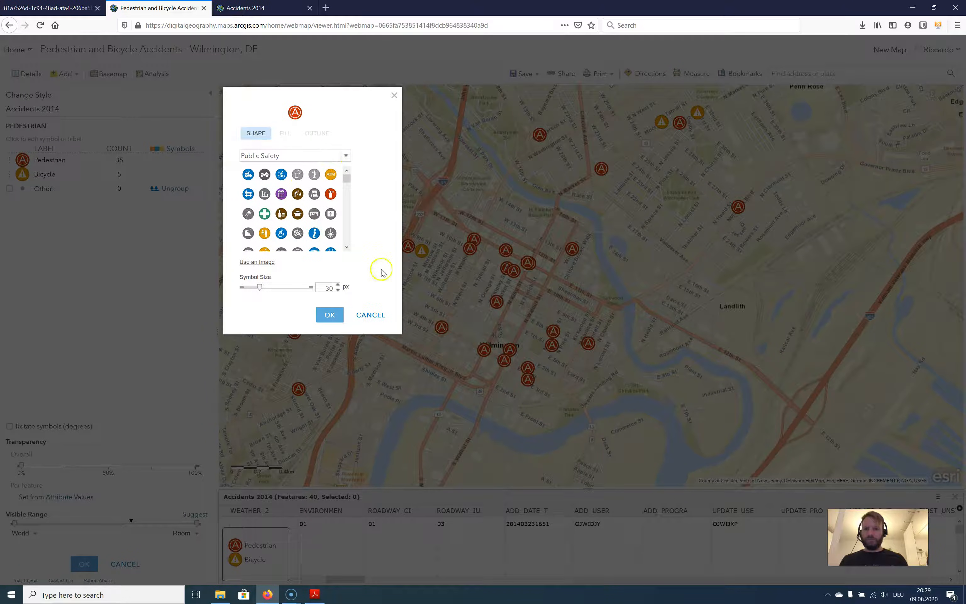
{"action": "left_click", "coordinate": [370, 315]}
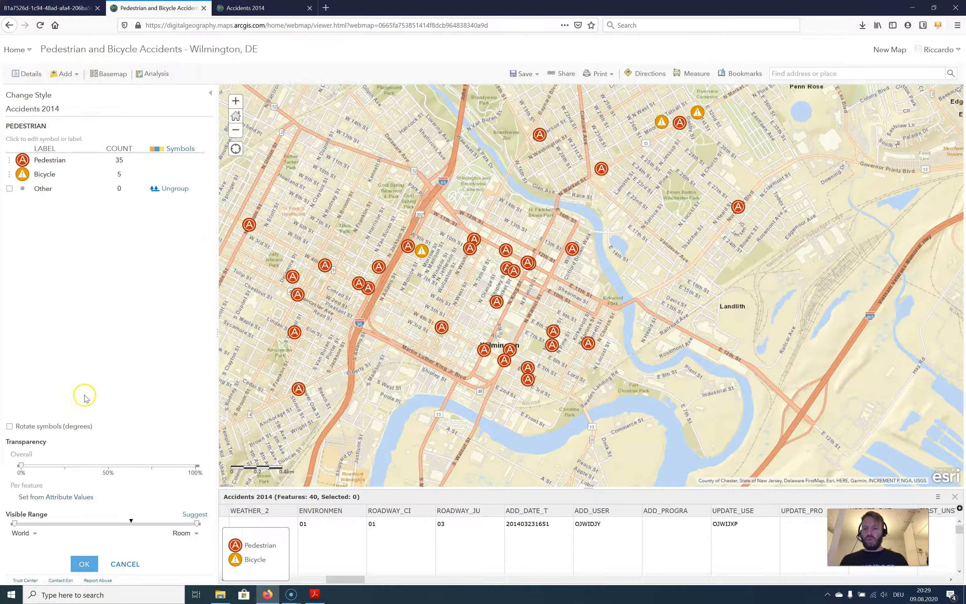
{"action": "left_click", "coordinate": [84, 563]}
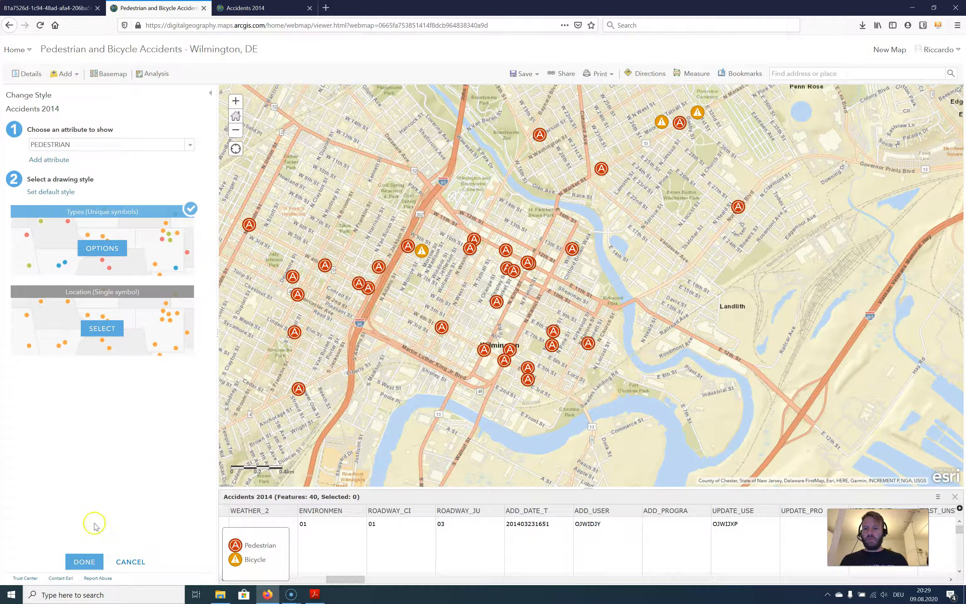
{"action": "left_click", "coordinate": [87, 563]}
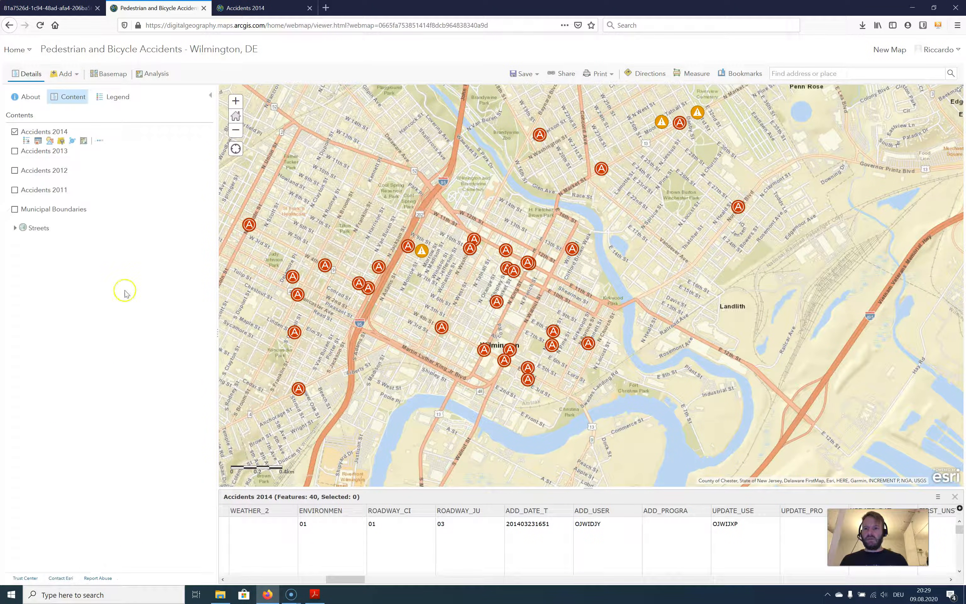
{"action": "left_click", "coordinate": [117, 96]}
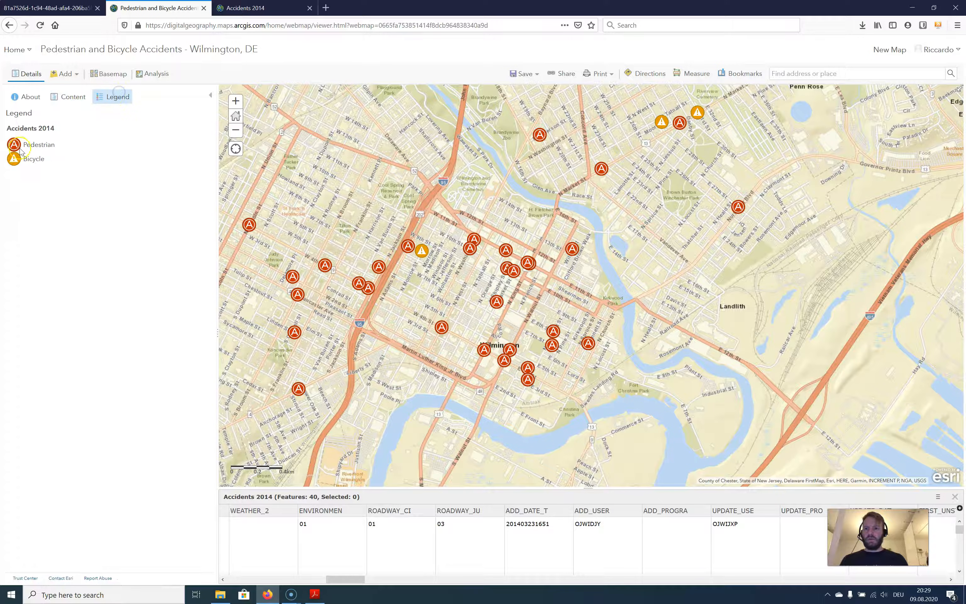
{"action": "left_click", "coordinate": [84, 96]}
{"action": "mouse_move", "coordinate": [38, 218]}
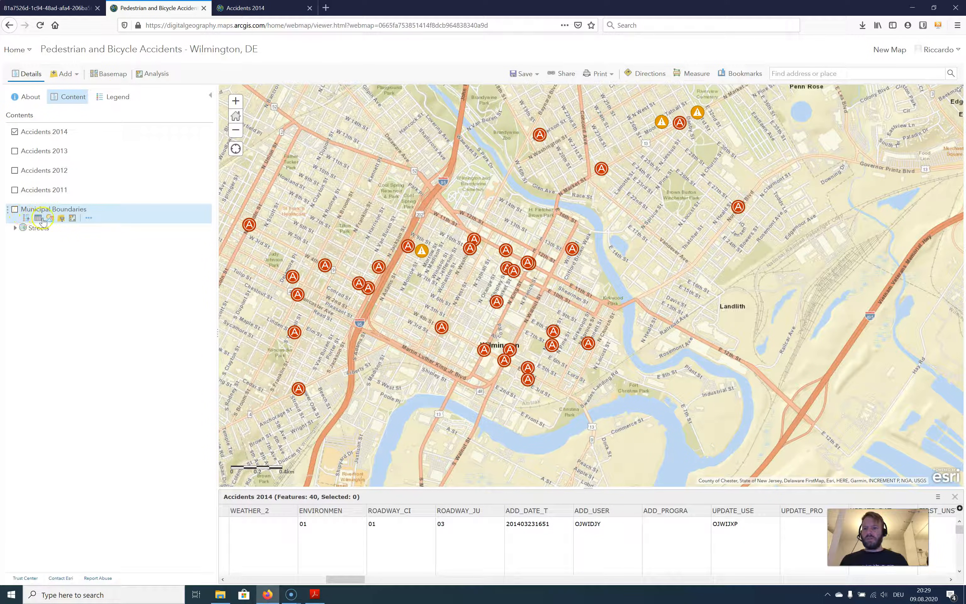
{"action": "left_click", "coordinate": [50, 219]}
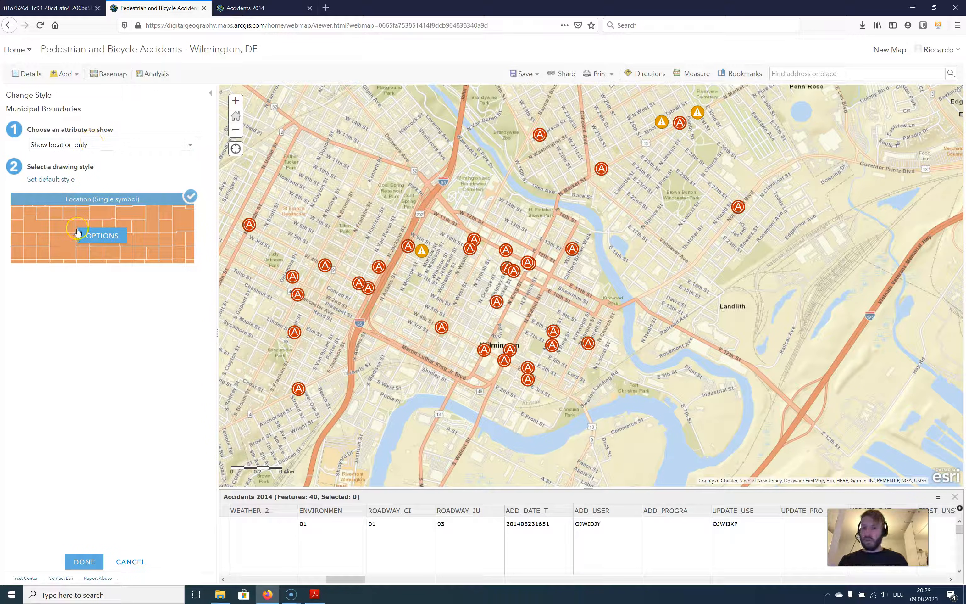
{"action": "left_click", "coordinate": [99, 236]}
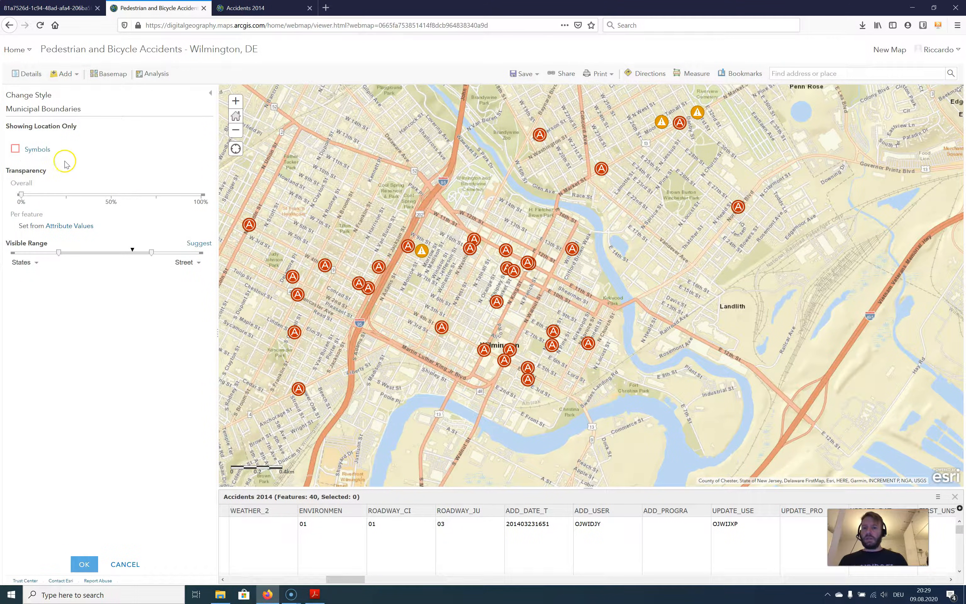
{"action": "left_click_drag", "start_coordinate": [463, 199], "coordinate": [581, 311]}
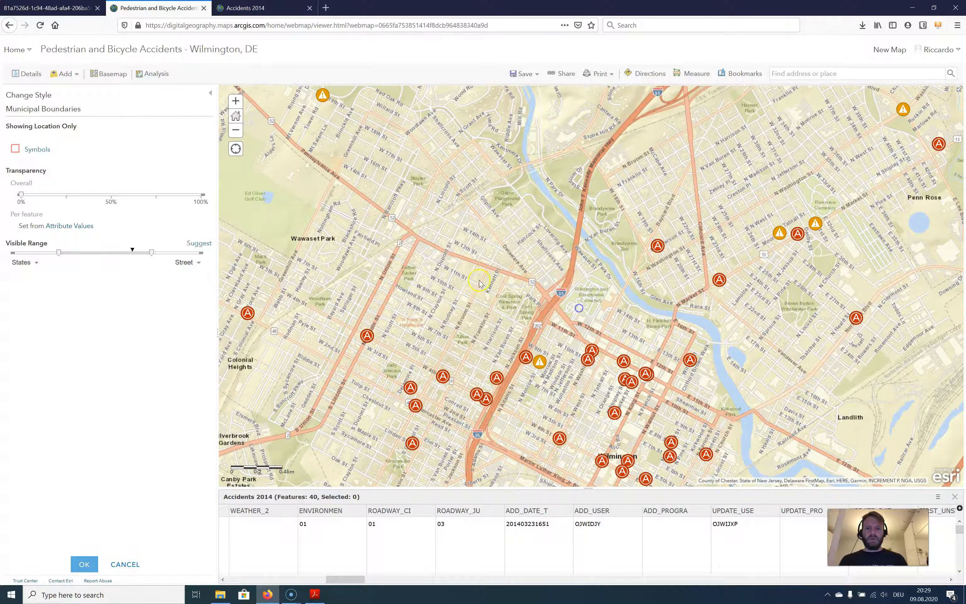
{"action": "left_click", "coordinate": [125, 564]}
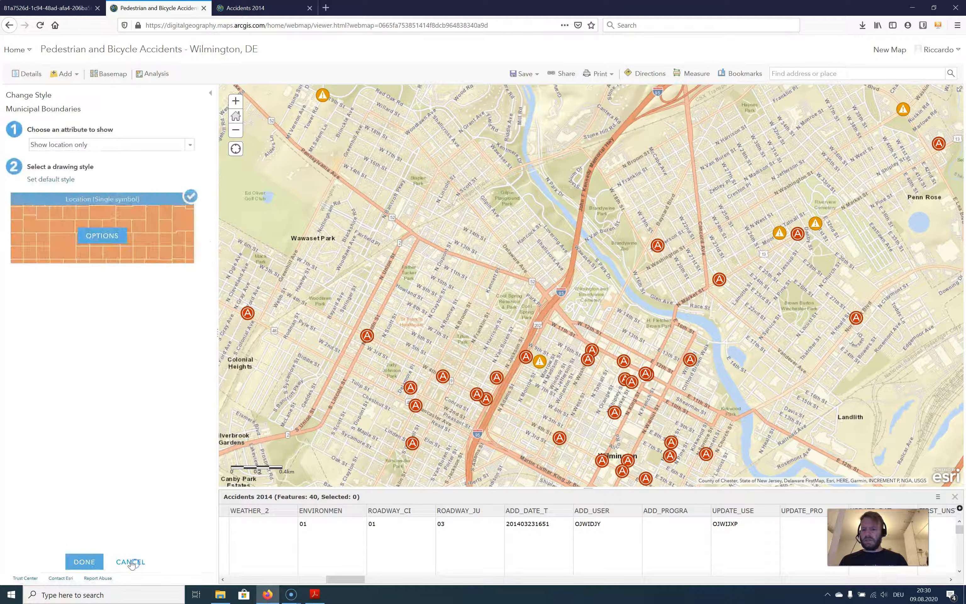
{"action": "left_click", "coordinate": [130, 562]}
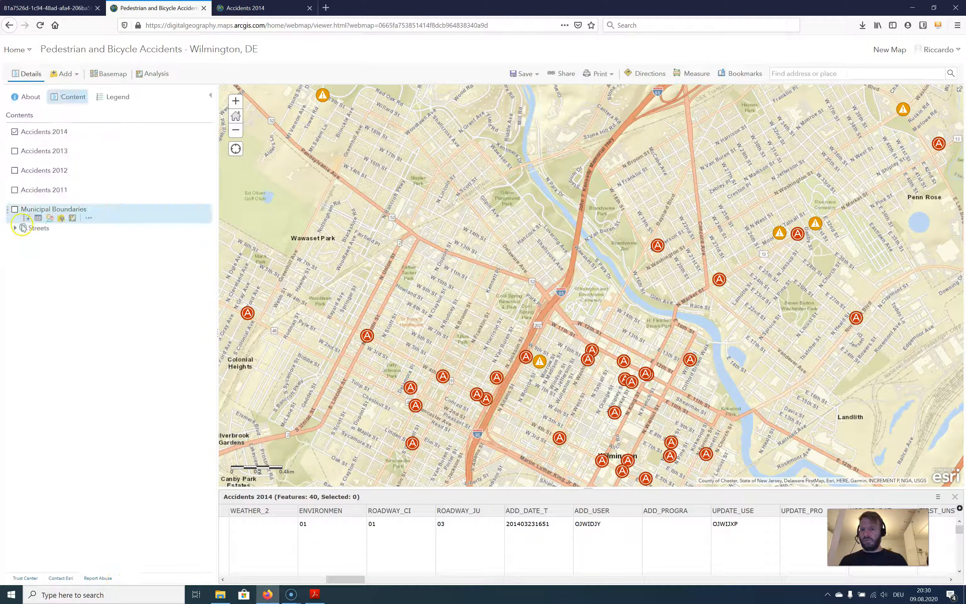
Turn on the Municipal Boundaries layer and examine its outlines around Wilmington
{"action": "left_click", "coordinate": [14, 210]}
{"action": "left_click_drag", "start_coordinate": [315, 297], "coordinate": [386, 353]}
{"action": "left_click_drag", "start_coordinate": [728, 403], "coordinate": [527, 270]}
{"action": "left_click_drag", "start_coordinate": [532, 353], "coordinate": [545, 320]}
{"action": "left_click_drag", "start_coordinate": [552, 400], "coordinate": [563, 288]}
{"action": "scroll", "coordinate": [558, 353], "scroll_direction": "up", "scroll_amount": 1}
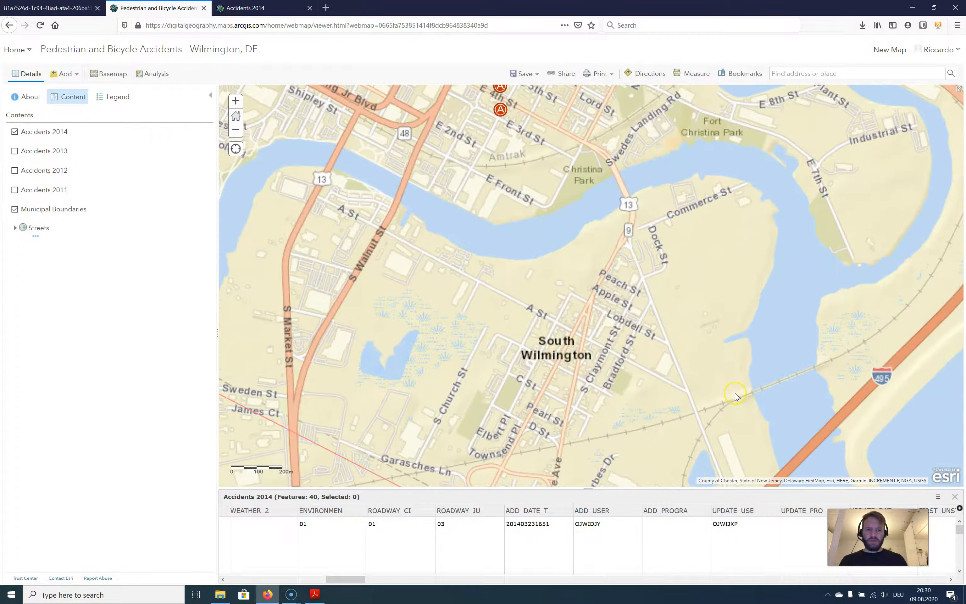
{"action": "scroll", "coordinate": [858, 416], "scroll_direction": "down", "scroll_amount": 1}
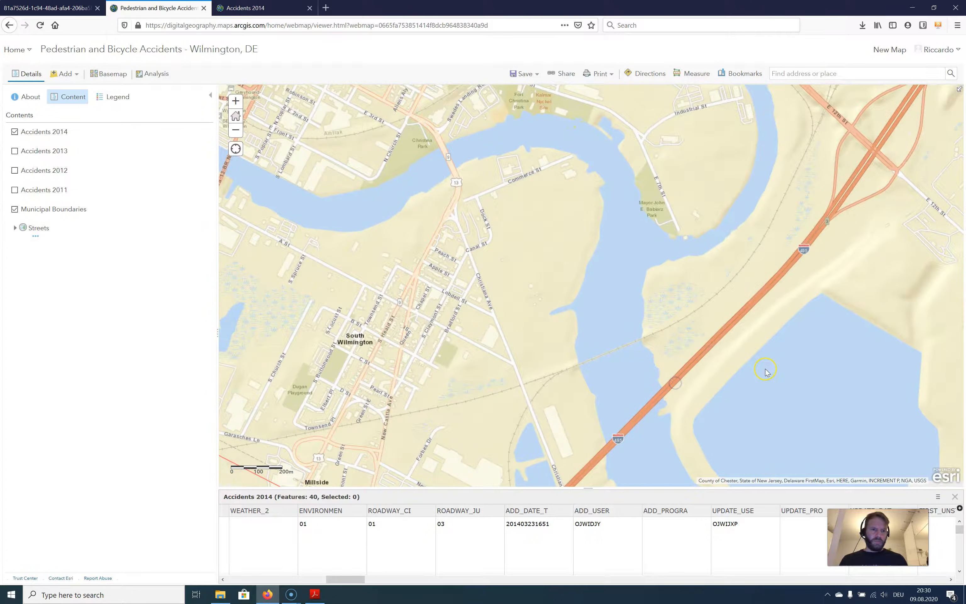
{"action": "scroll", "coordinate": [772, 400], "scroll_direction": "down", "scroll_amount": 1}
{"action": "left_click_drag", "start_coordinate": [774, 408], "coordinate": [620, 437]}
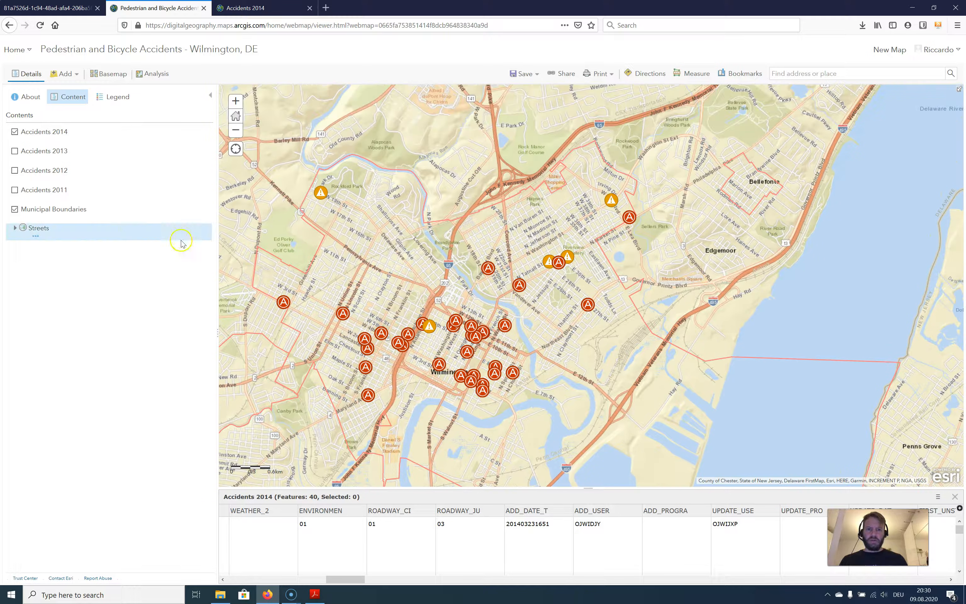
Show the Municipal Boundaries attribute table and give the layer's polygons an orange #E69800 fill at about 50% transparency
{"action": "left_click", "coordinate": [39, 212]}
{"action": "left_click", "coordinate": [38, 217]}
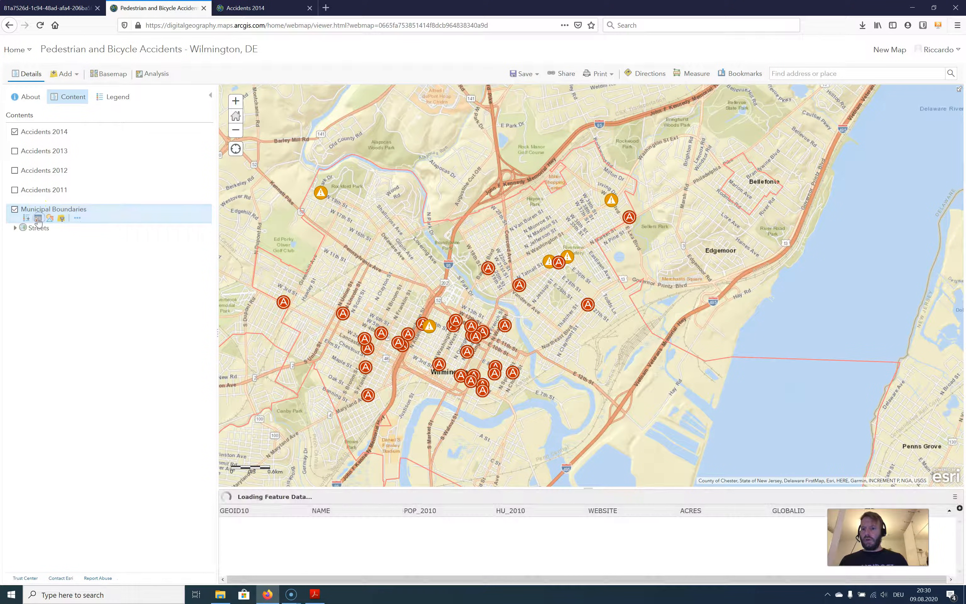
{"action": "left_click", "coordinate": [50, 218]}
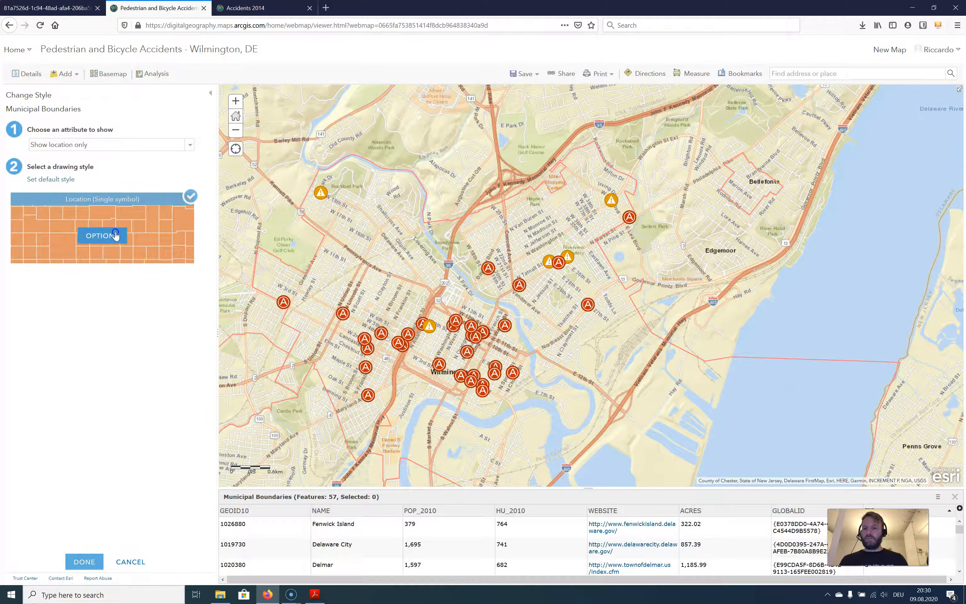
{"action": "left_click", "coordinate": [114, 231]}
{"action": "left_click", "coordinate": [45, 150]}
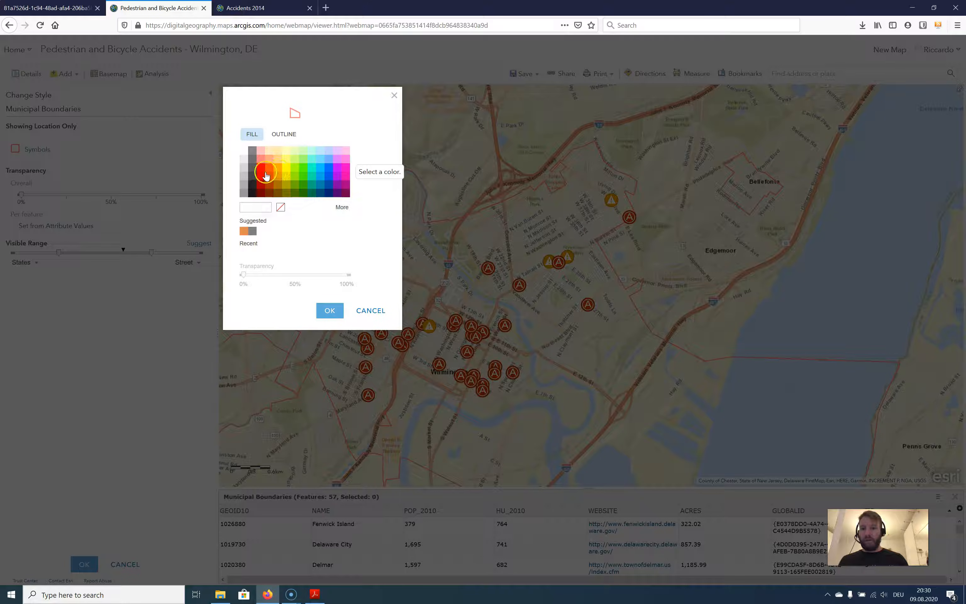
{"action": "left_click", "coordinate": [275, 180]}
{"action": "left_click", "coordinate": [294, 276]}
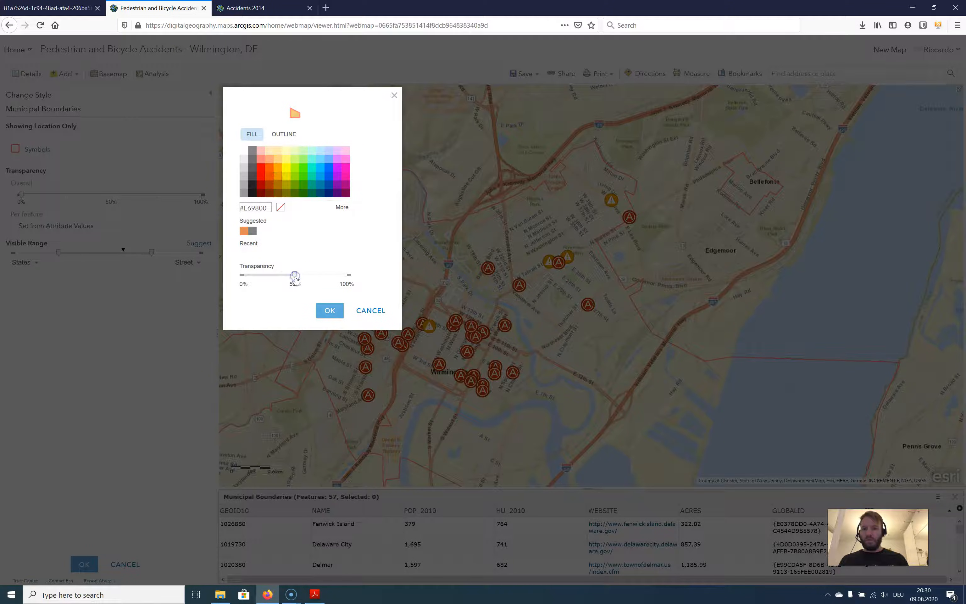
Set the Municipal Boundaries outline to #E64C00, about 75% transparent and 3 px wide, and apply the symbol
{"action": "left_click", "coordinate": [283, 135]}
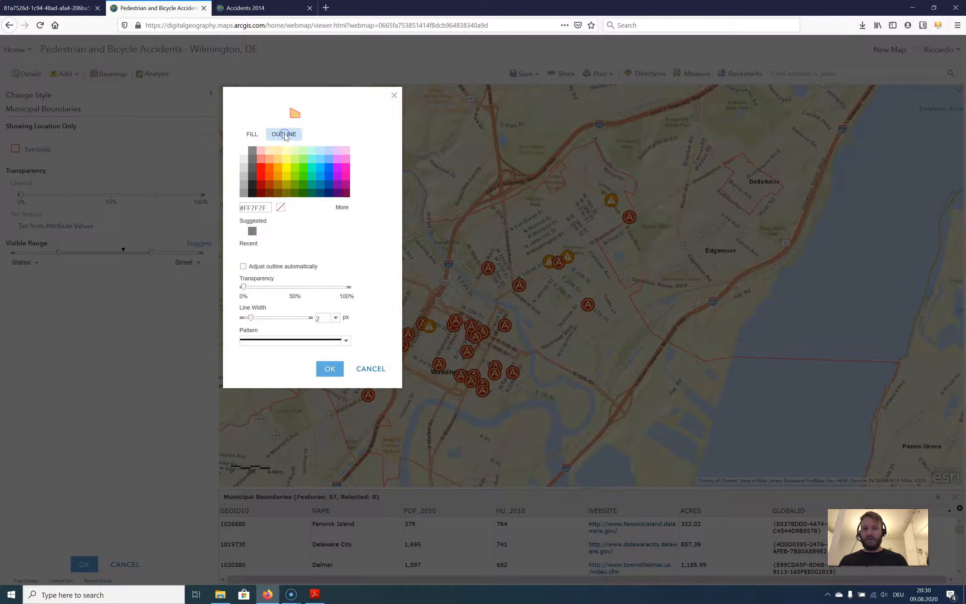
{"action": "left_click", "coordinate": [277, 179]}
{"action": "left_click", "coordinate": [269, 176]}
{"action": "left_click", "coordinate": [310, 287]}
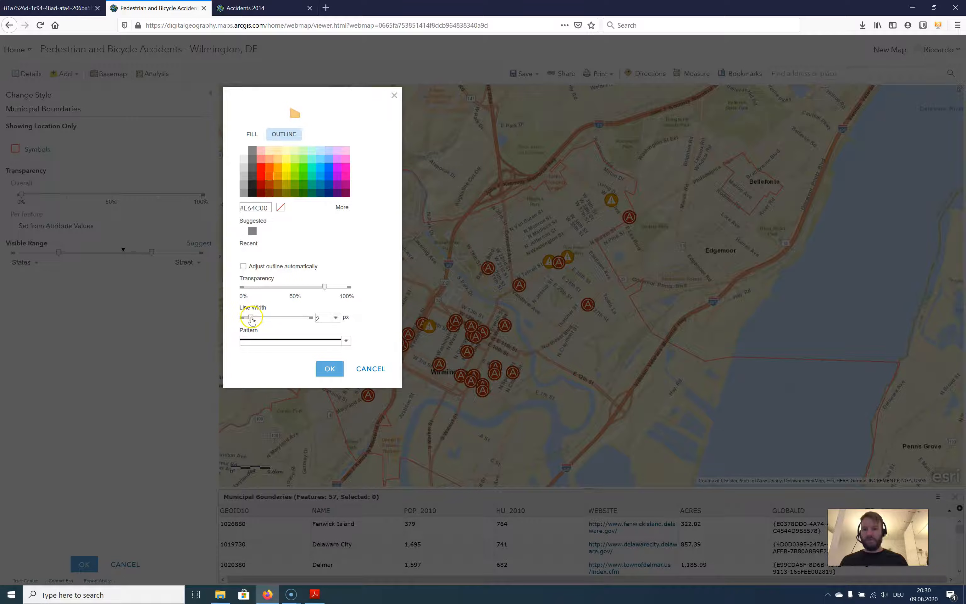
{"action": "left_click_drag", "start_coordinate": [250, 317], "coordinate": [255, 318]}
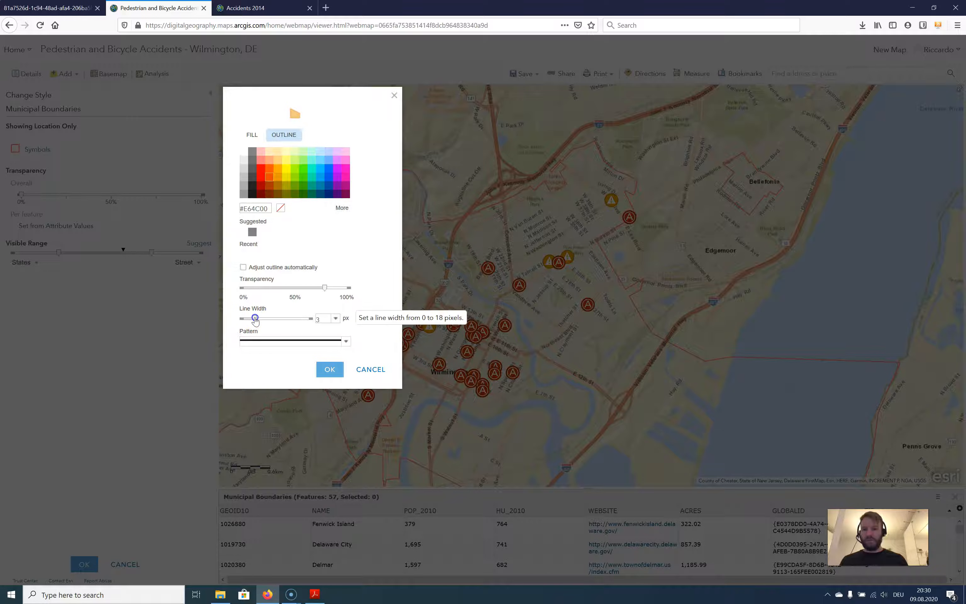
{"action": "left_click", "coordinate": [330, 370]}
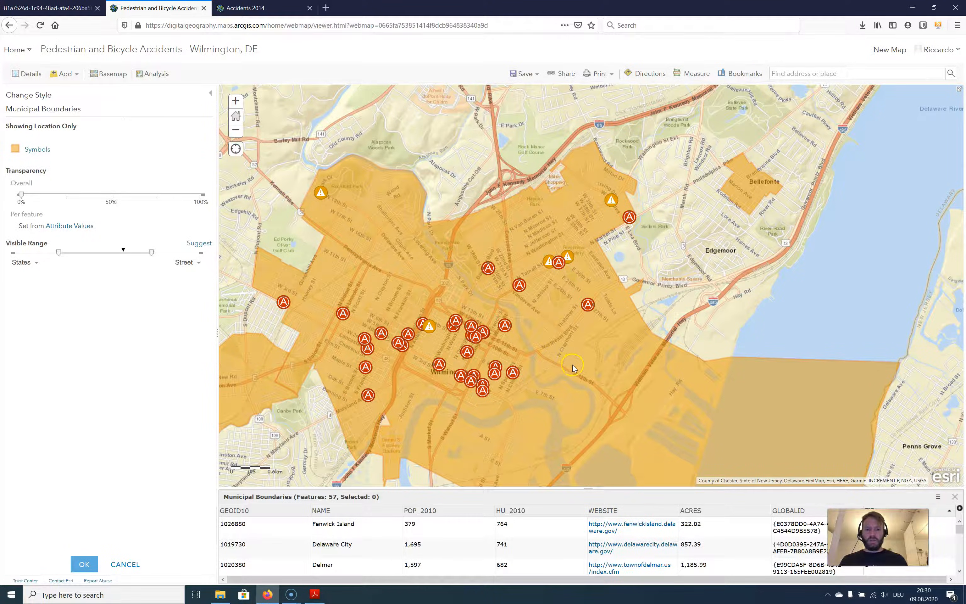
Lower the Municipal Boundaries outline transparency to about 25%, raise the fill transparency to about 75%, and check the result on the map
{"action": "left_click", "coordinate": [38, 150]}
{"action": "left_click_drag", "start_coordinate": [326, 289], "coordinate": [270, 293]}
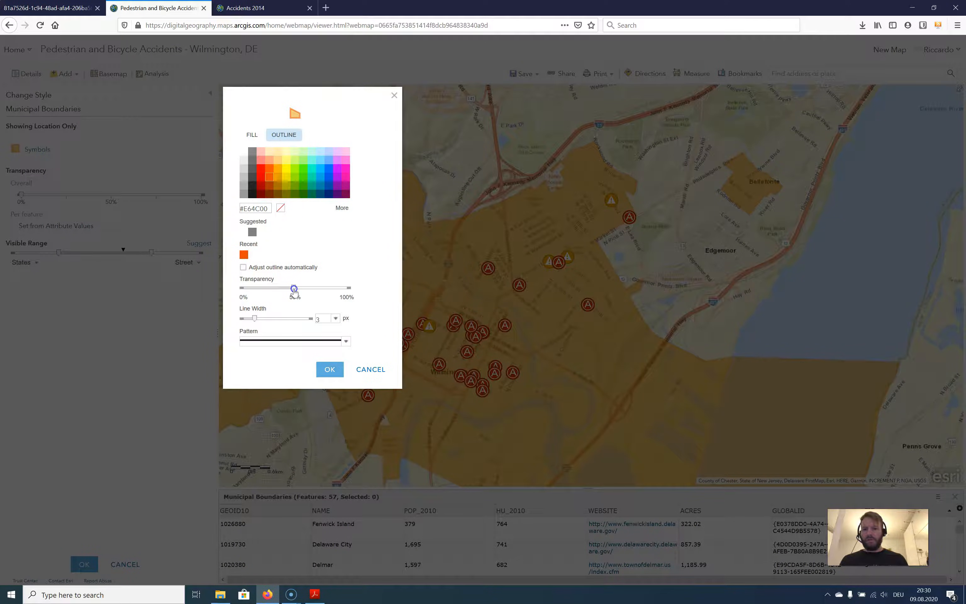
{"action": "left_click", "coordinate": [252, 135]}
{"action": "left_click", "coordinate": [319, 274]}
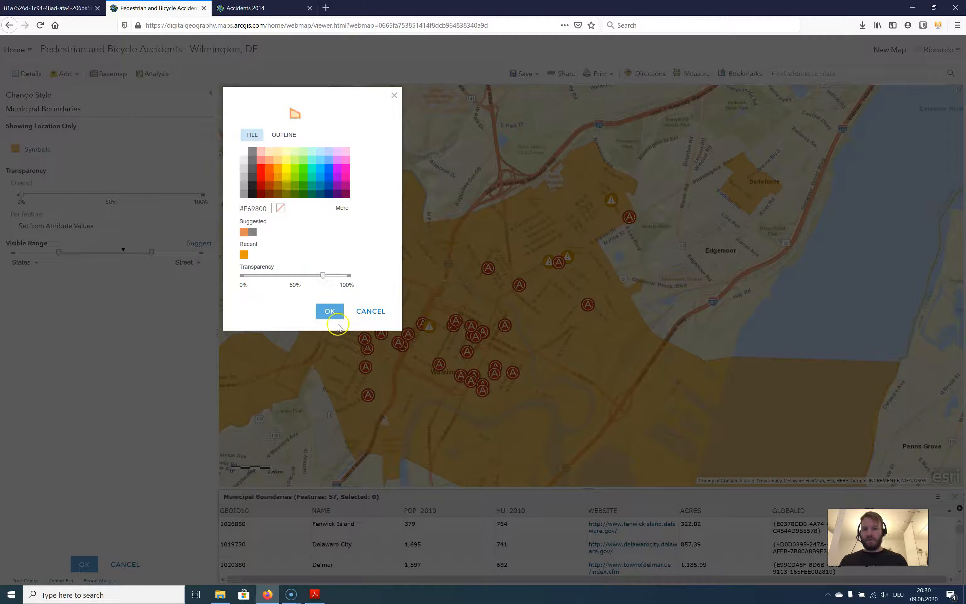
{"action": "left_click", "coordinate": [330, 312]}
{"action": "scroll", "coordinate": [542, 361], "scroll_direction": "down", "scroll_amount": 2}
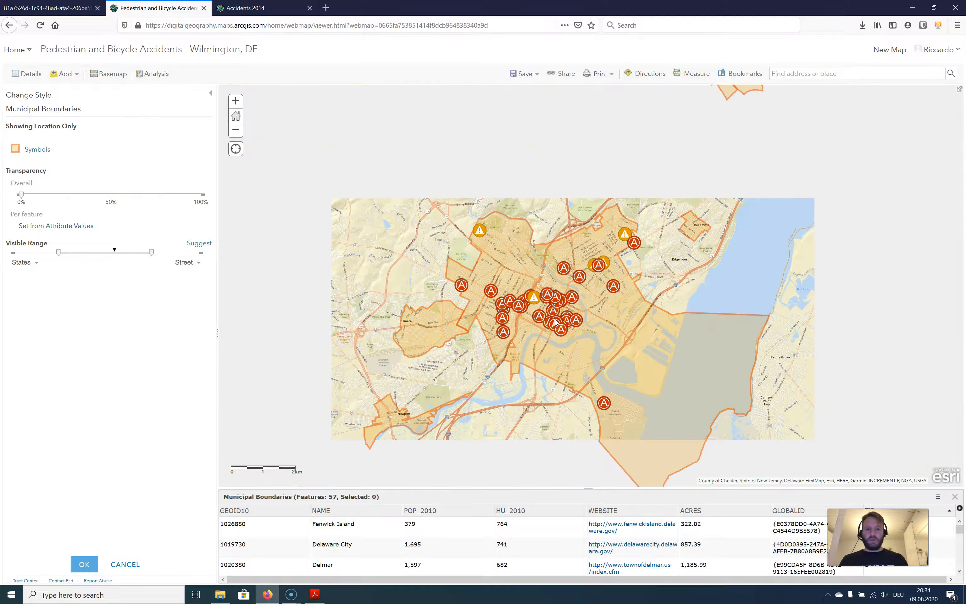
{"action": "scroll", "coordinate": [555, 322], "scroll_direction": "up", "scroll_amount": 2}
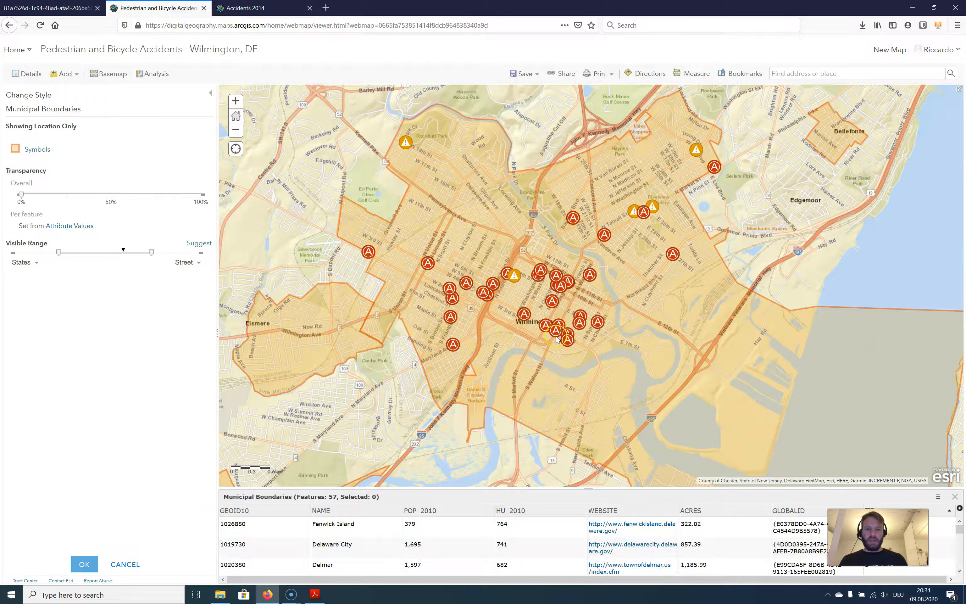
{"action": "scroll", "coordinate": [511, 350], "scroll_direction": "up", "scroll_amount": 1}
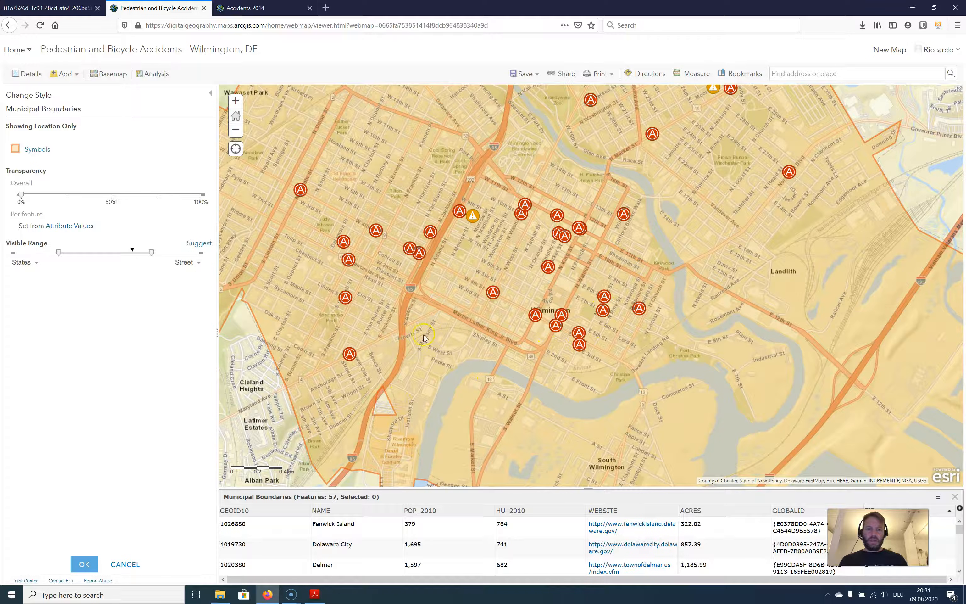
{"action": "scroll", "coordinate": [535, 344], "scroll_direction": "down", "scroll_amount": 1}
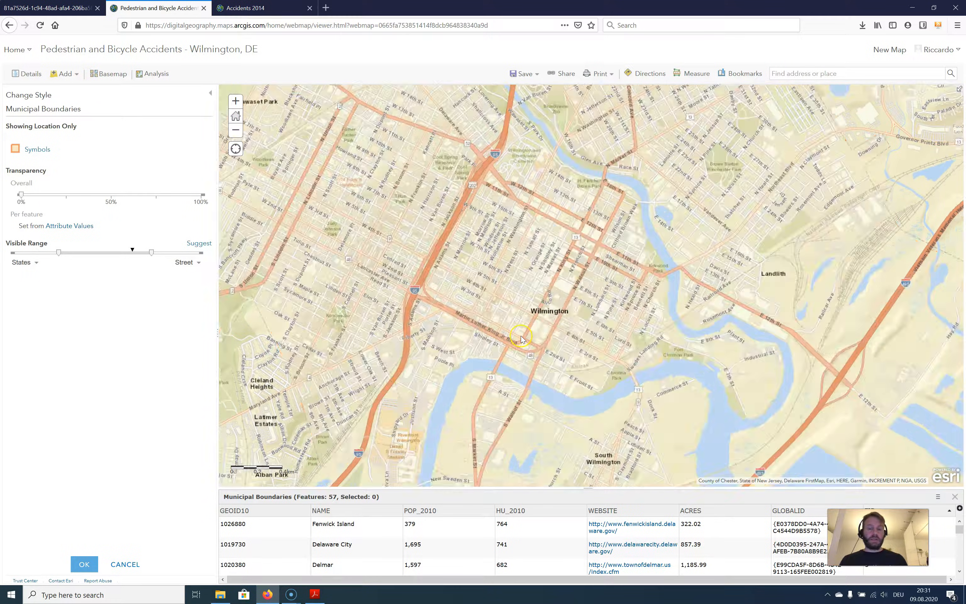
Check the Municipal Boundaries styling on the map around Wilmington and finish the layer's style change
{"action": "scroll", "coordinate": [542, 337], "scroll_direction": "down", "scroll_amount": 1}
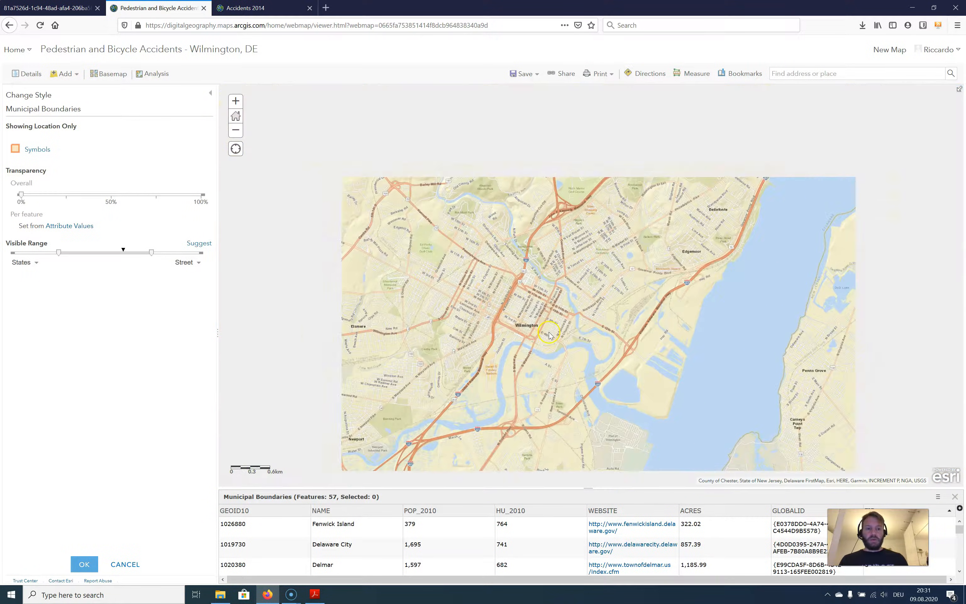
{"action": "scroll", "coordinate": [567, 320], "scroll_direction": "up", "scroll_amount": 2}
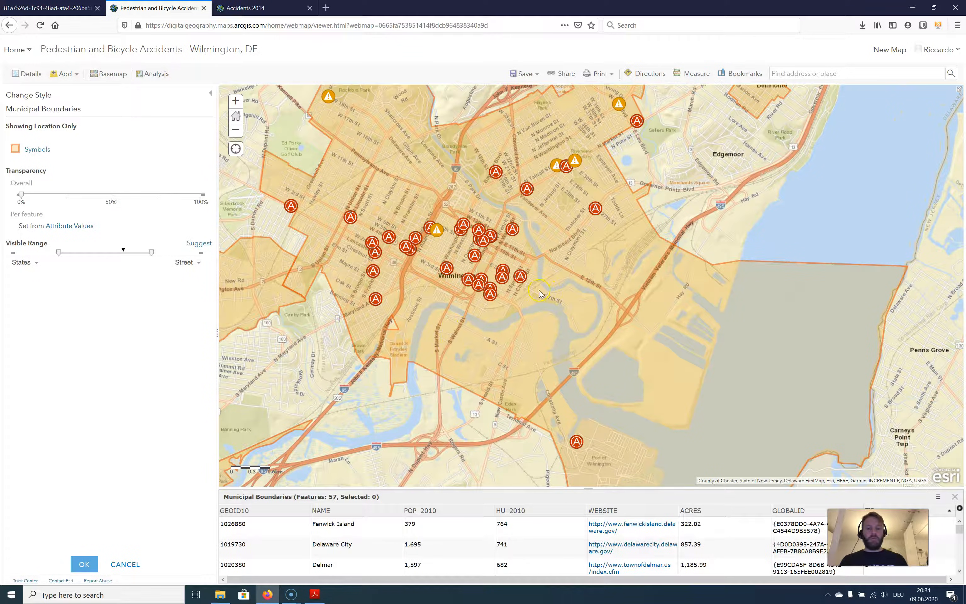
{"action": "left_click", "coordinate": [85, 564]}
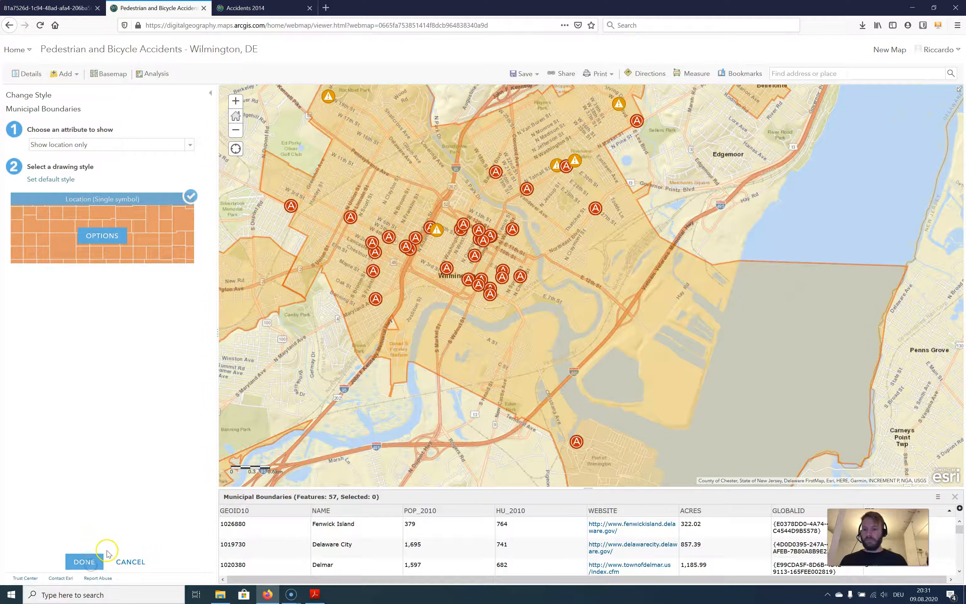
{"action": "left_click", "coordinate": [88, 559]}
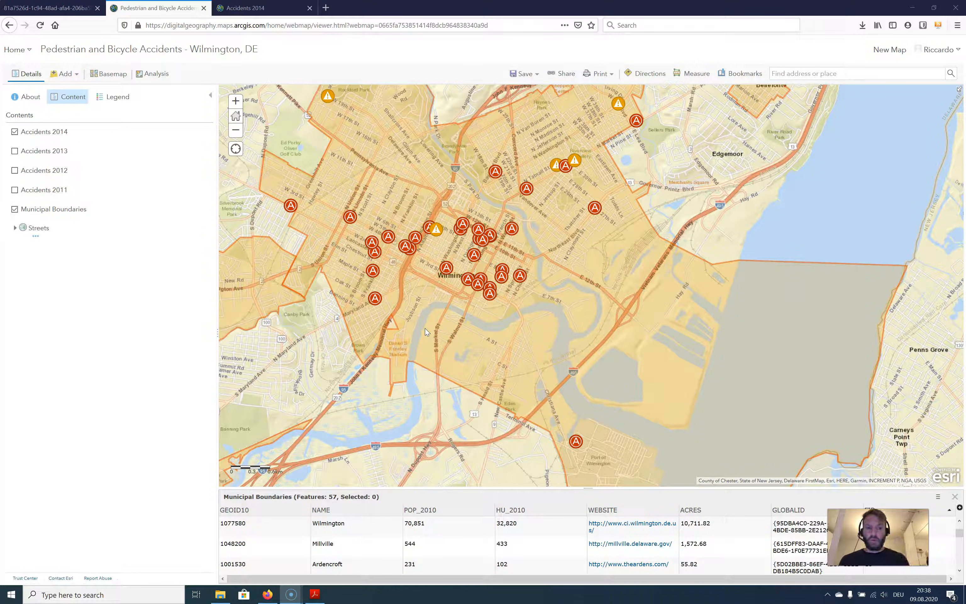
Examine the attribute fields in the pop-up of an accident point in central Wilmington, and close it
{"action": "left_click", "coordinate": [446, 271]}
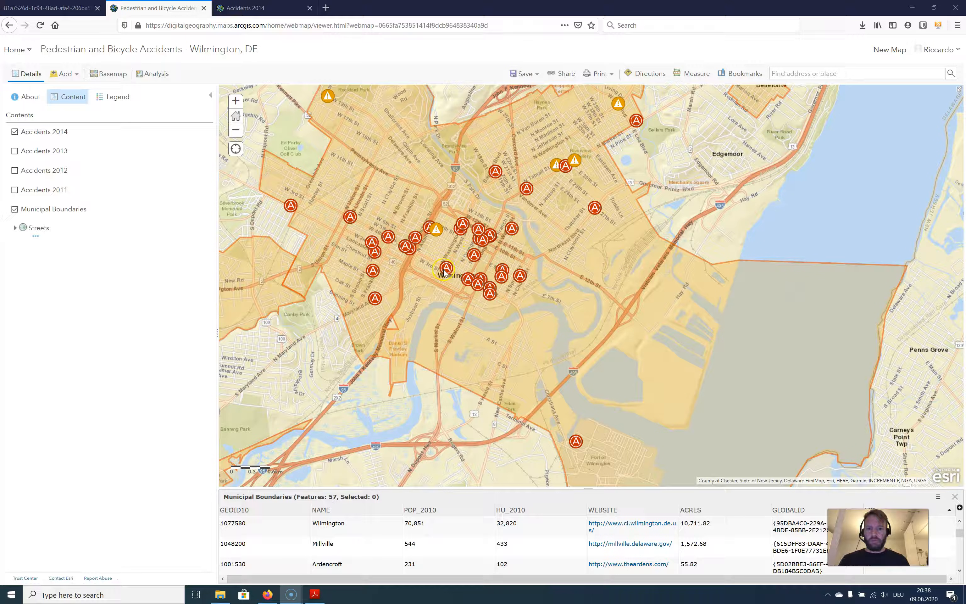
{"action": "left_click", "coordinate": [589, 209]}
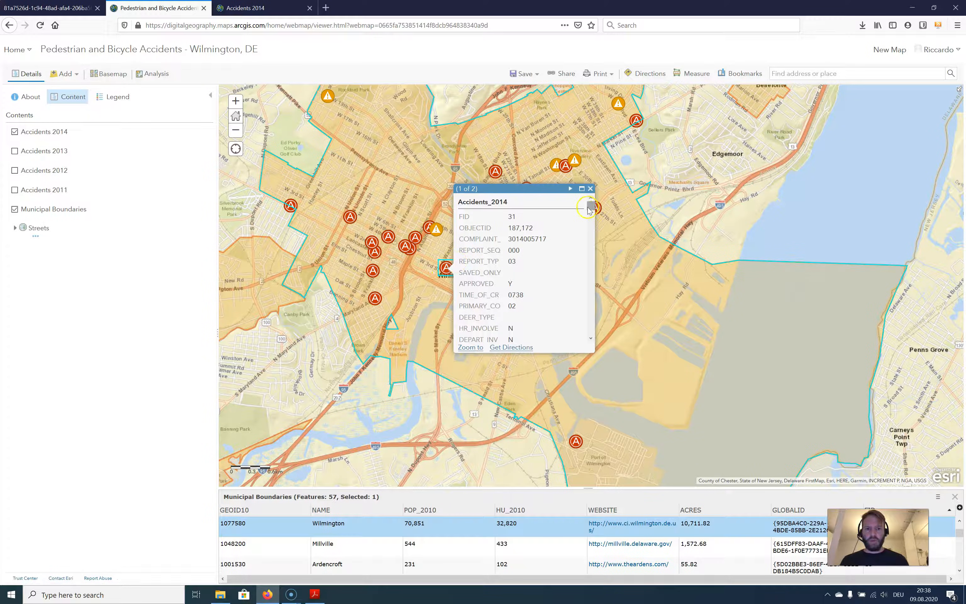
{"action": "left_click_drag", "start_coordinate": [590, 208], "coordinate": [592, 250]}
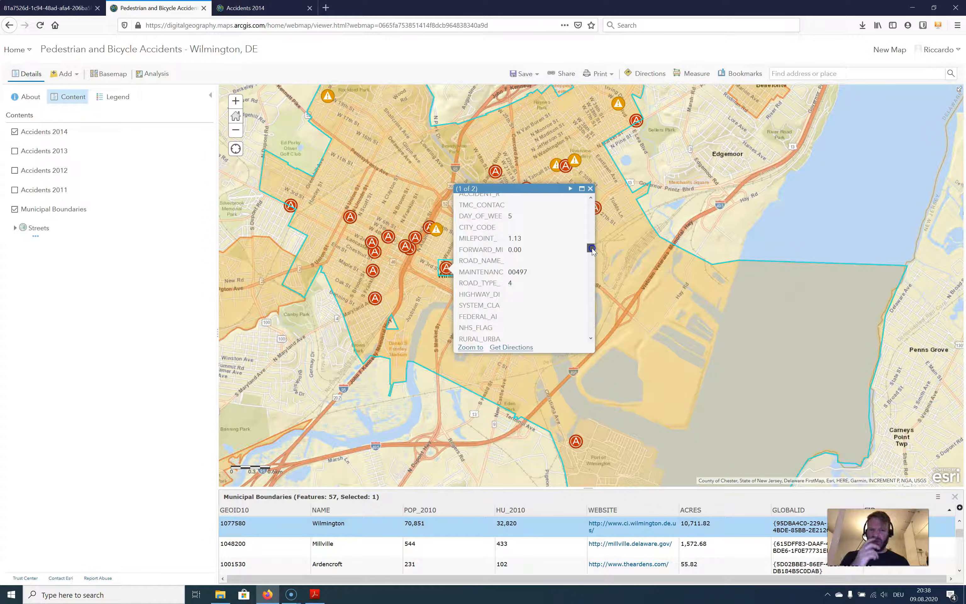
{"action": "left_click_drag", "start_coordinate": [592, 249], "coordinate": [592, 281]}
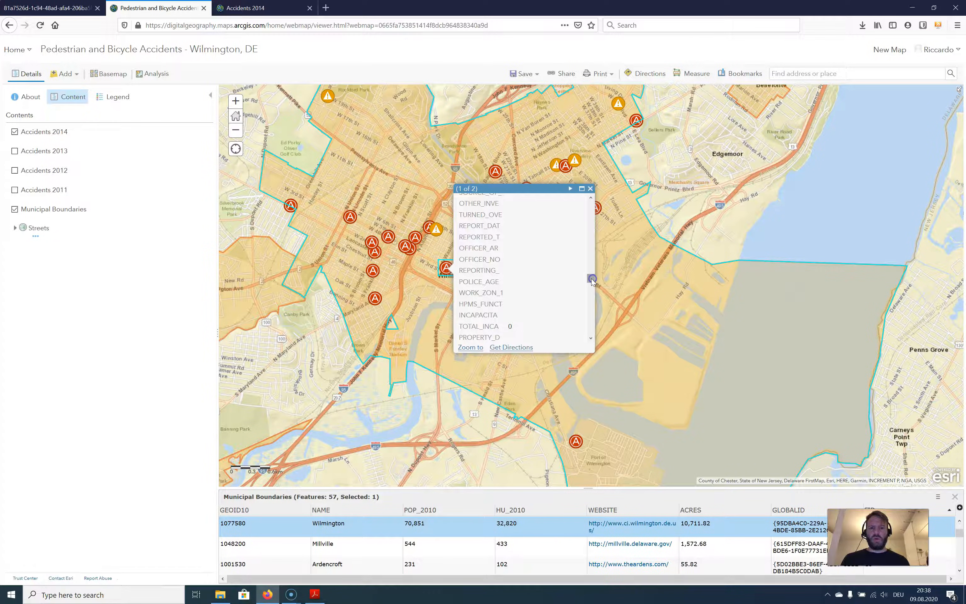
{"action": "left_click", "coordinate": [591, 188]}
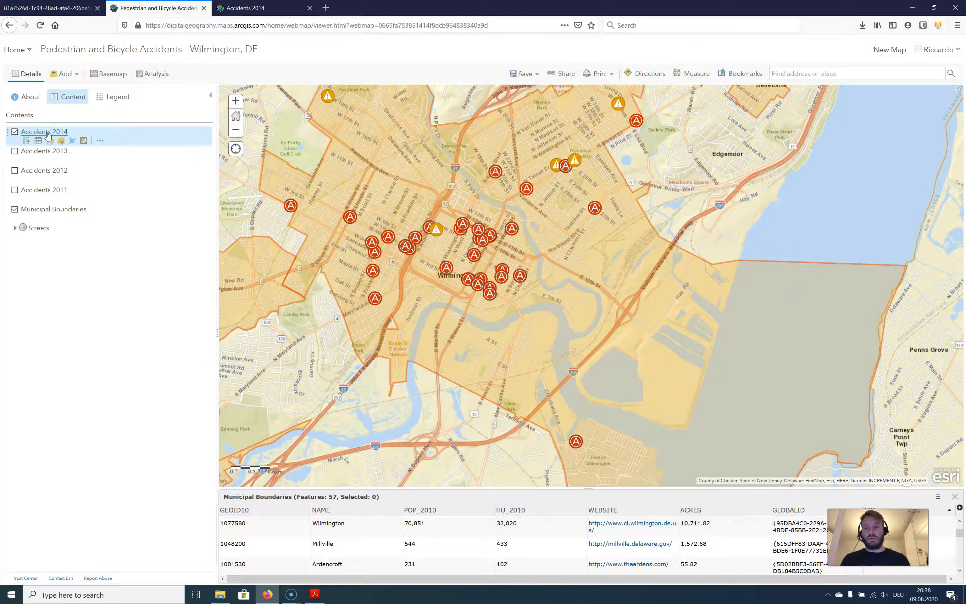
Configure the pop-up of the Accidents 2014 layer, changing its title to "Accidents 2014"
{"action": "left_click", "coordinate": [99, 141]}
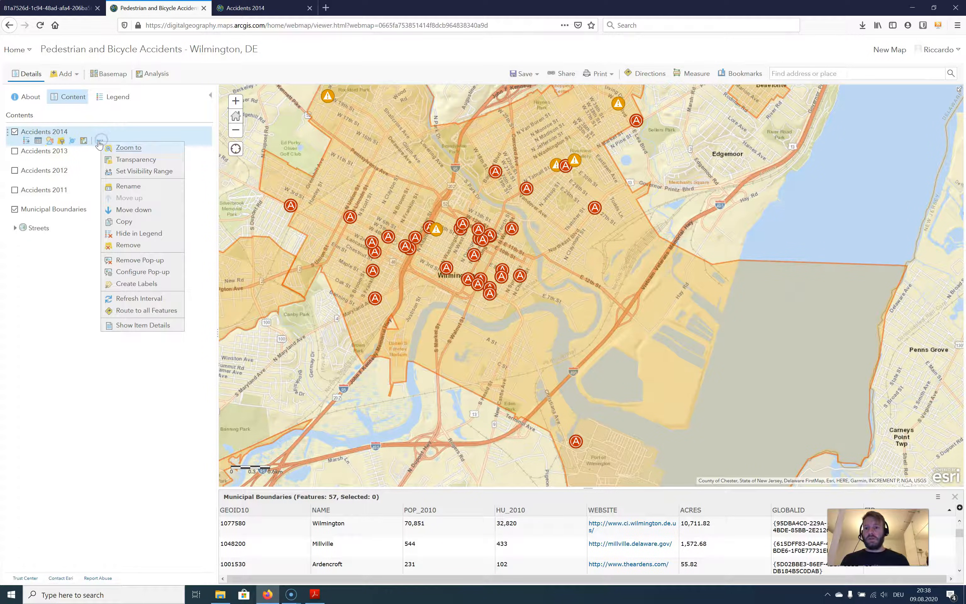
{"action": "left_click", "coordinate": [122, 274]}
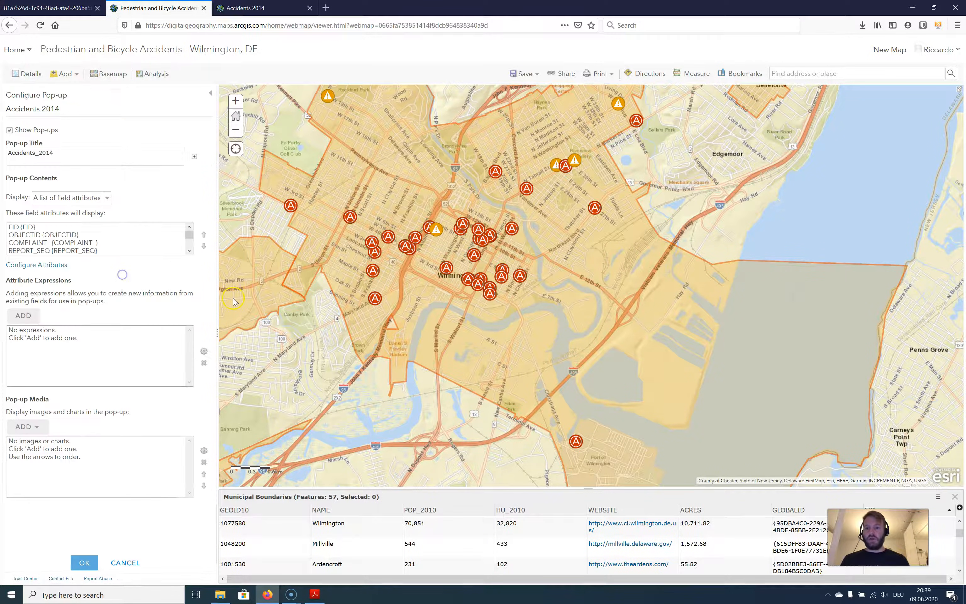
{"action": "left_click", "coordinate": [67, 155]}
{"action": "left_click_drag", "start_coordinate": [68, 154], "coordinate": [37, 154]}
{"action": "left_click", "coordinate": [36, 155]}
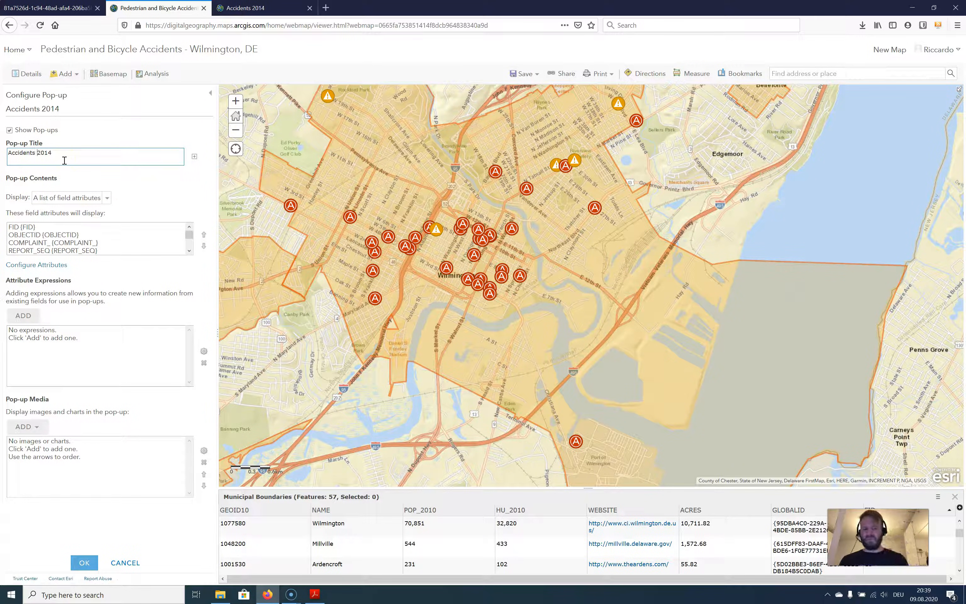
{"action": "left_click", "coordinate": [63, 150]}
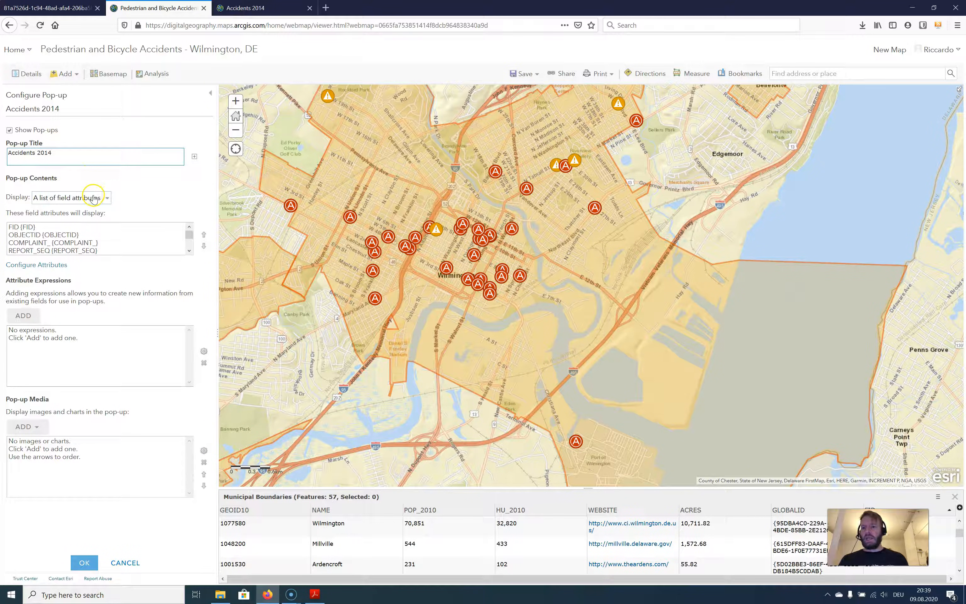
Hide all fields from the Accidents 2014 pop-up, show only LOCATION_4, and give it the alias "Location"
{"action": "left_click", "coordinate": [39, 226]}
{"action": "scroll", "coordinate": [108, 250], "scroll_direction": "down", "scroll_amount": 8}
{"action": "left_click", "coordinate": [60, 265]}
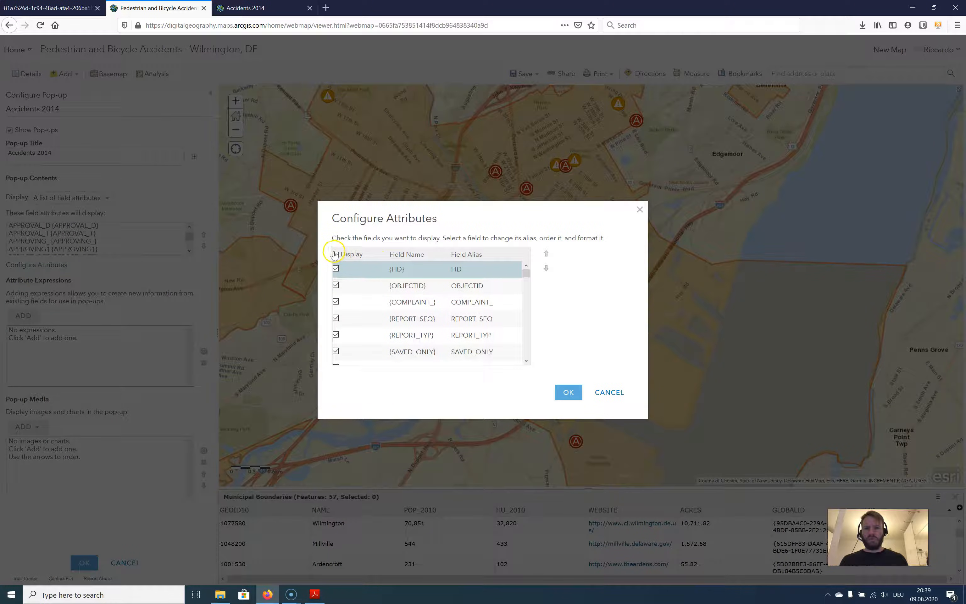
{"action": "left_click", "coordinate": [335, 254]}
{"action": "left_click_drag", "start_coordinate": [526, 276], "coordinate": [526, 356]}
{"action": "scroll", "coordinate": [459, 332], "scroll_direction": "up", "scroll_amount": 5}
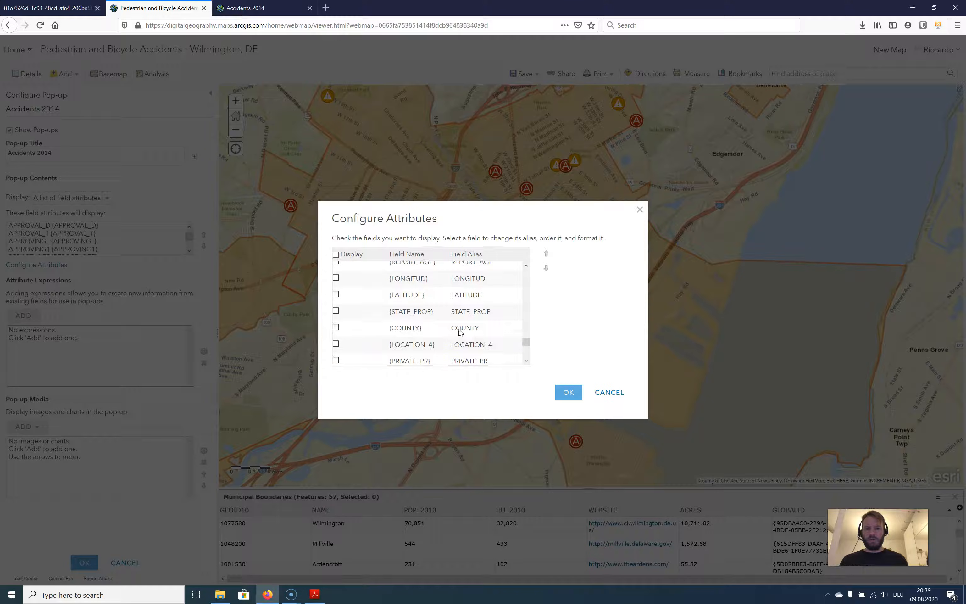
{"action": "left_click", "coordinate": [334, 345]}
{"action": "left_click", "coordinate": [477, 353]}
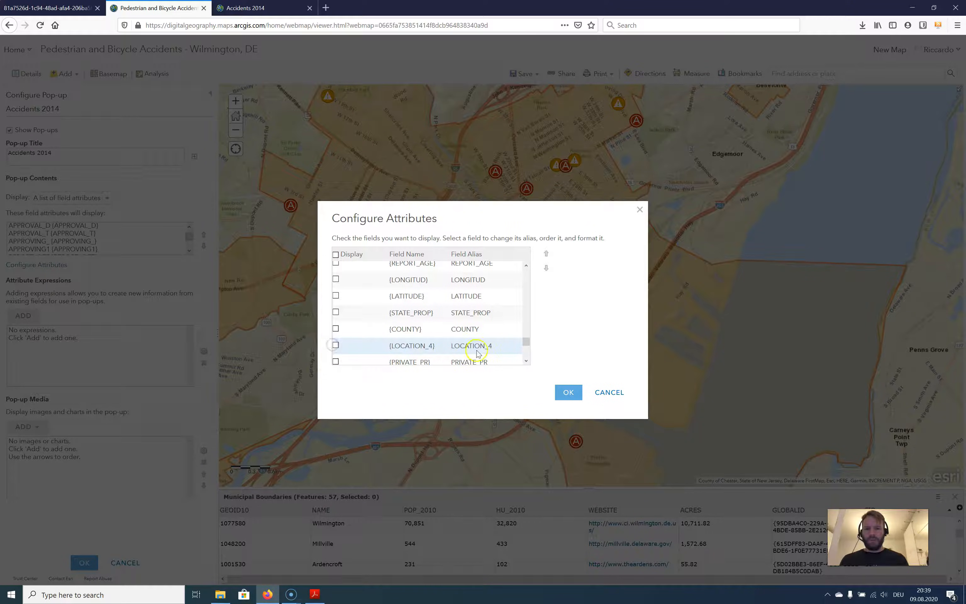
{"action": "left_click", "coordinate": [336, 344]}
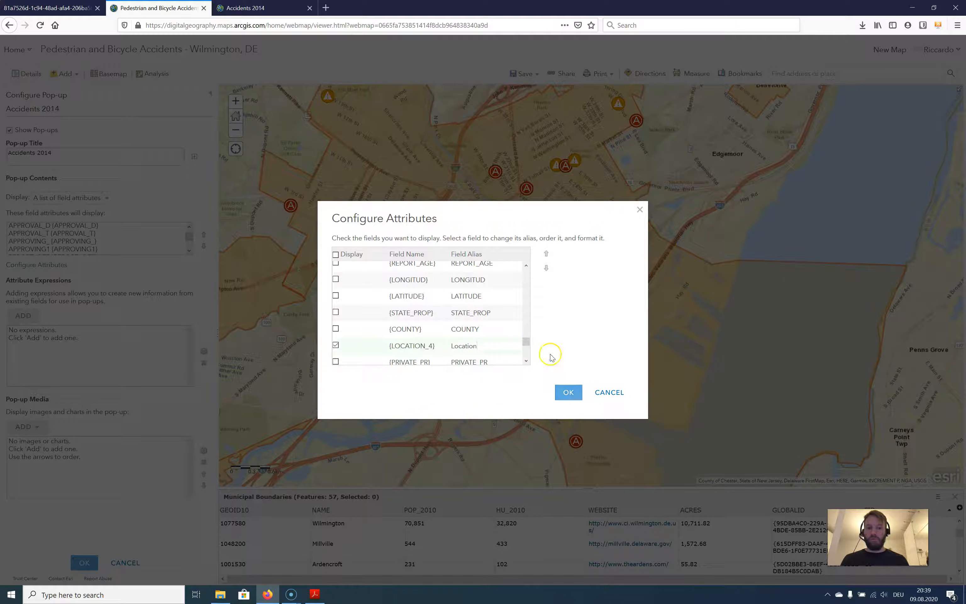
Look through the rest of the pop-up's attribute fields and apply the field selection
{"action": "scroll", "coordinate": [474, 329], "scroll_direction": "down", "scroll_amount": 10}
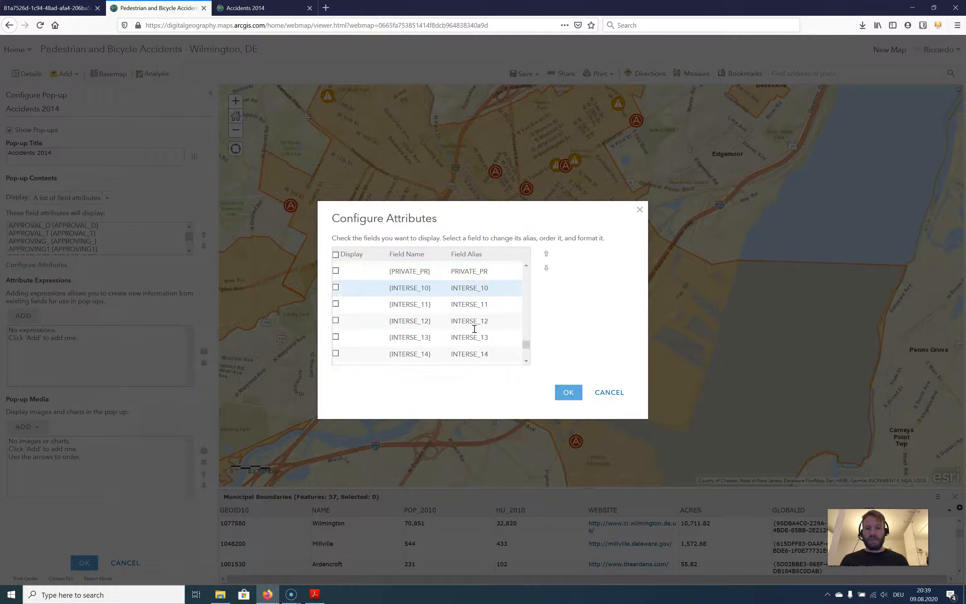
{"action": "scroll", "coordinate": [475, 328], "scroll_direction": "down", "scroll_amount": 2}
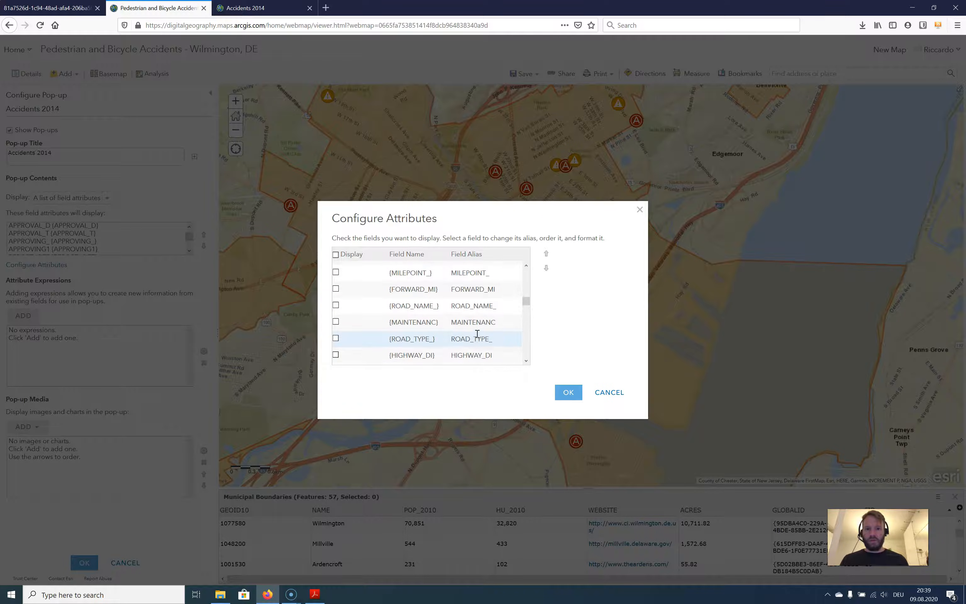
{"action": "scroll", "coordinate": [477, 333], "scroll_direction": "up", "scroll_amount": 3}
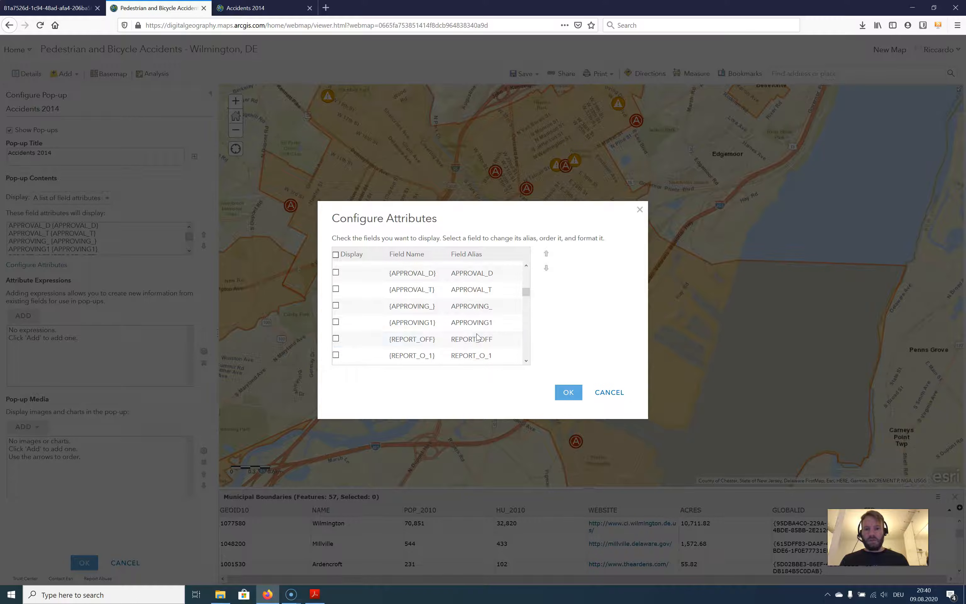
{"action": "scroll", "coordinate": [477, 337], "scroll_direction": "up", "scroll_amount": 2}
{"action": "scroll", "coordinate": [477, 333], "scroll_direction": "up", "scroll_amount": 1}
{"action": "scroll", "coordinate": [477, 334], "scroll_direction": "up", "scroll_amount": 5}
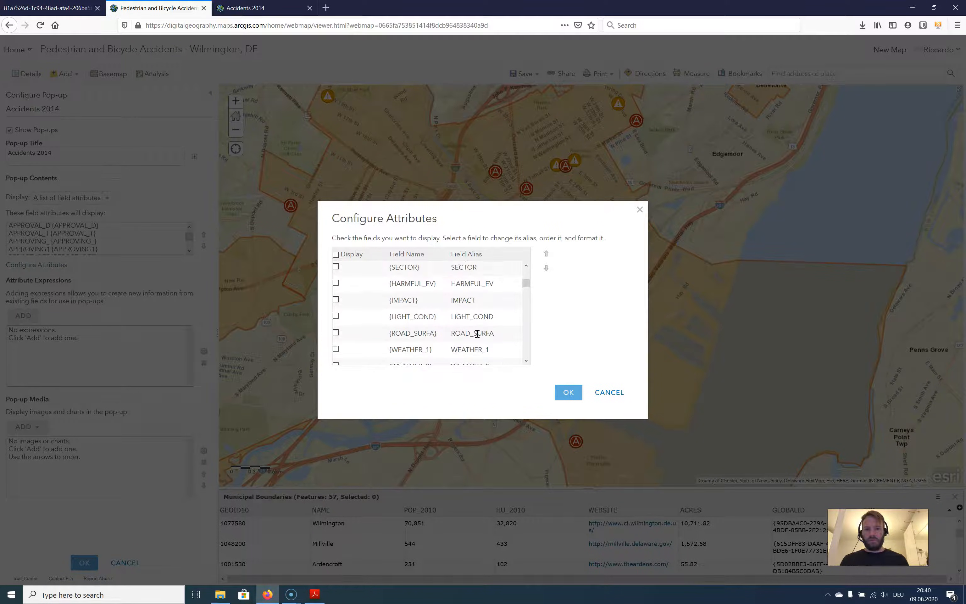
{"action": "scroll", "coordinate": [478, 337], "scroll_direction": "up", "scroll_amount": 8}
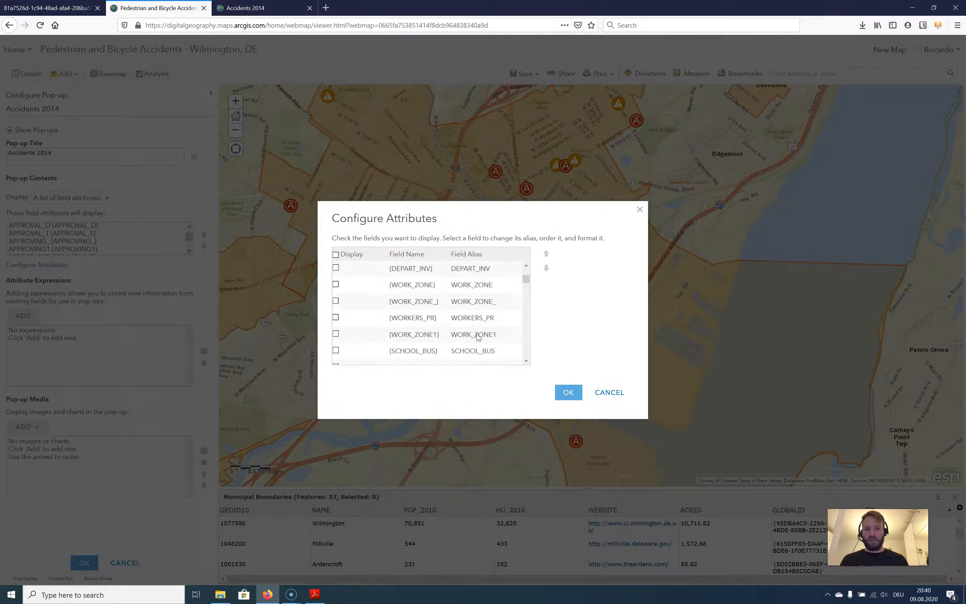
{"action": "scroll", "coordinate": [477, 336], "scroll_direction": "up", "scroll_amount": 1}
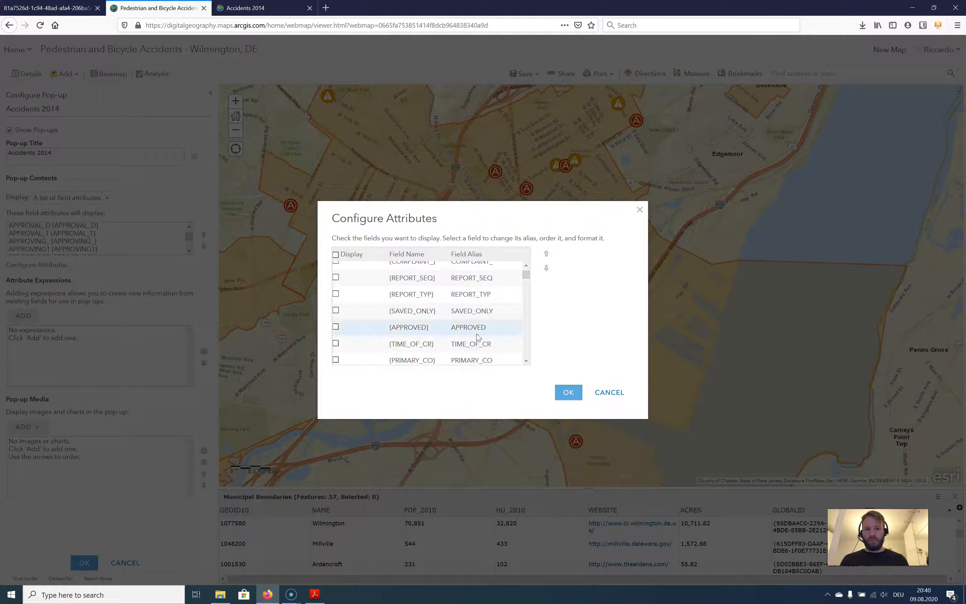
{"action": "scroll", "coordinate": [478, 337], "scroll_direction": "up", "scroll_amount": 2}
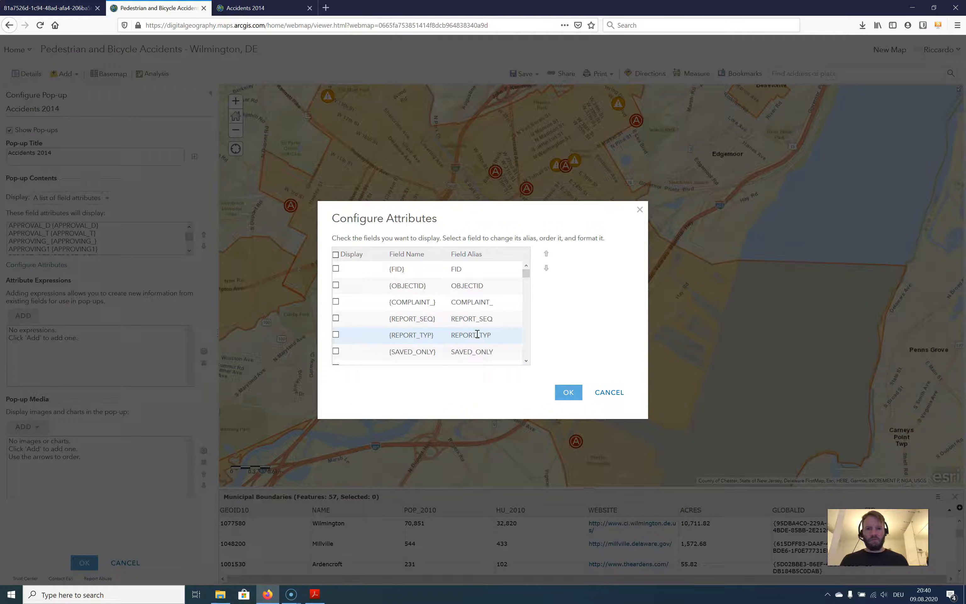
{"action": "left_click", "coordinate": [569, 389]}
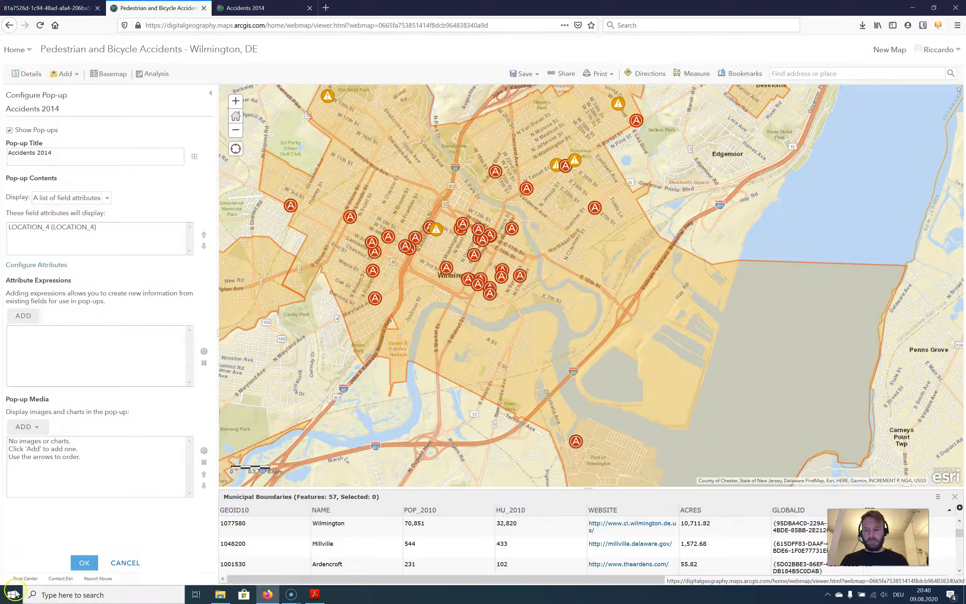
Examine the date fields in the pop-up of an accident point in central Wilmington, and close it
{"action": "left_click", "coordinate": [447, 265]}
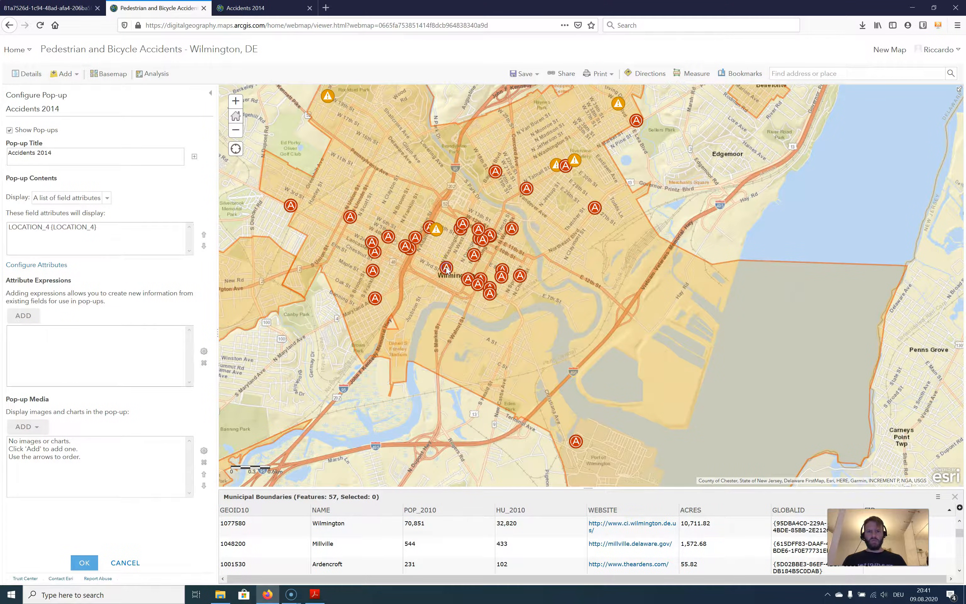
{"action": "left_click_drag", "start_coordinate": [591, 204], "coordinate": [591, 307]}
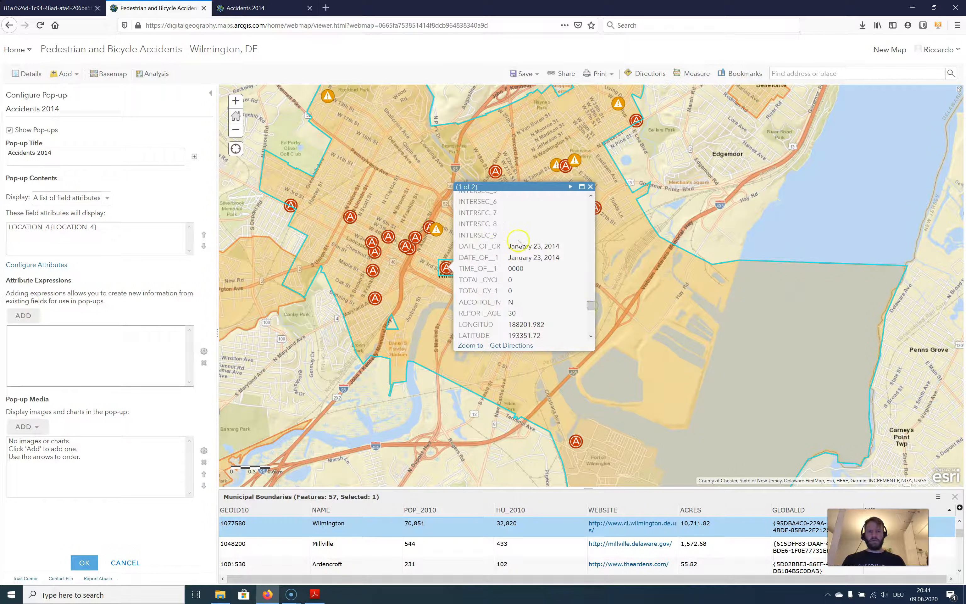
{"action": "left_click", "coordinate": [590, 186]}
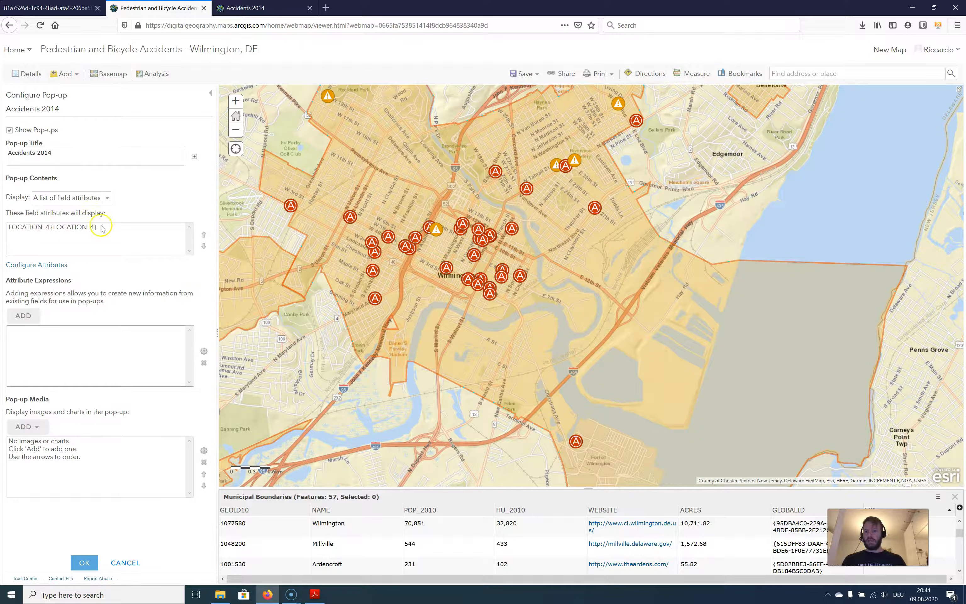
Display the DATE_OF_CR field in the Accidents 2014 pop-up with the alias "Date", and apply the attribute configuration
{"action": "left_click", "coordinate": [54, 264]}
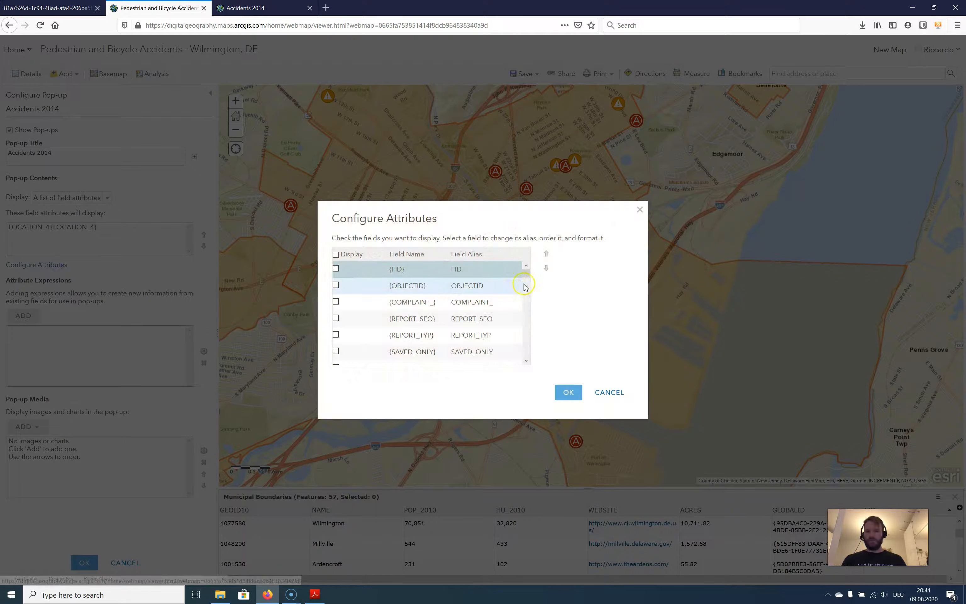
{"action": "left_click_drag", "start_coordinate": [523, 267], "coordinate": [525, 357]}
{"action": "scroll", "coordinate": [463, 344], "scroll_direction": "up", "scroll_amount": 5}
{"action": "scroll", "coordinate": [456, 340], "scroll_direction": "up", "scroll_amount": 6}
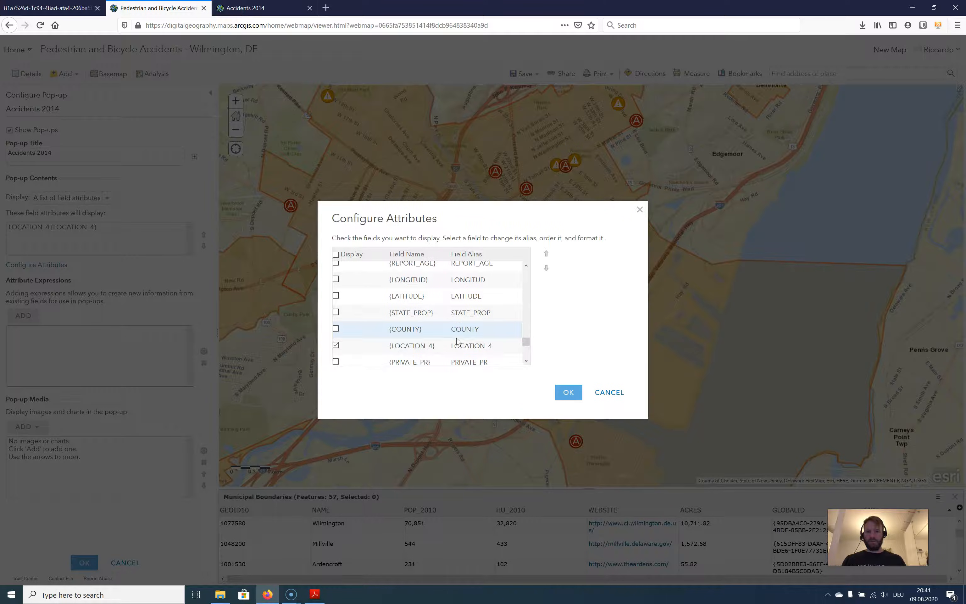
{"action": "scroll", "coordinate": [457, 341], "scroll_direction": "up", "scroll_amount": 6}
{"action": "scroll", "coordinate": [458, 339], "scroll_direction": "up", "scroll_amount": 1}
{"action": "scroll", "coordinate": [458, 338], "scroll_direction": "down", "scroll_amount": 1}
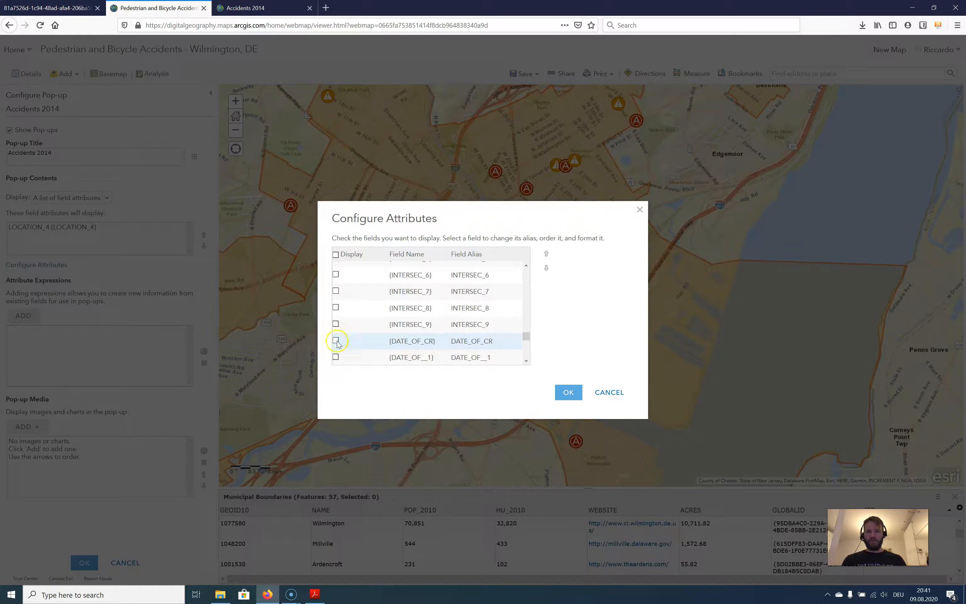
{"action": "left_click", "coordinate": [336, 341]}
{"action": "scroll", "coordinate": [459, 303], "scroll_direction": "down", "scroll_amount": 2}
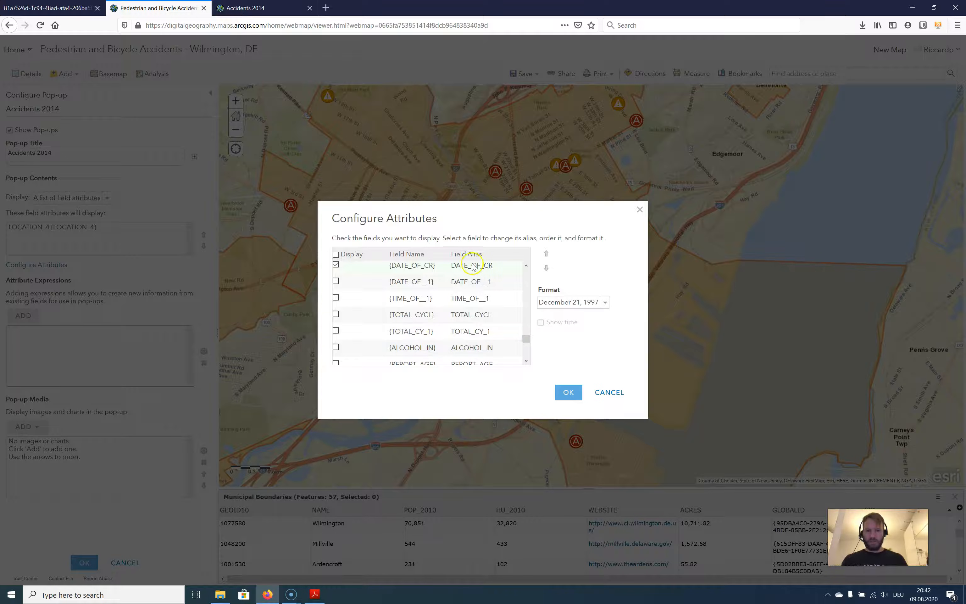
{"action": "left_click", "coordinate": [472, 266]}
{"action": "type", "text": "Date"}
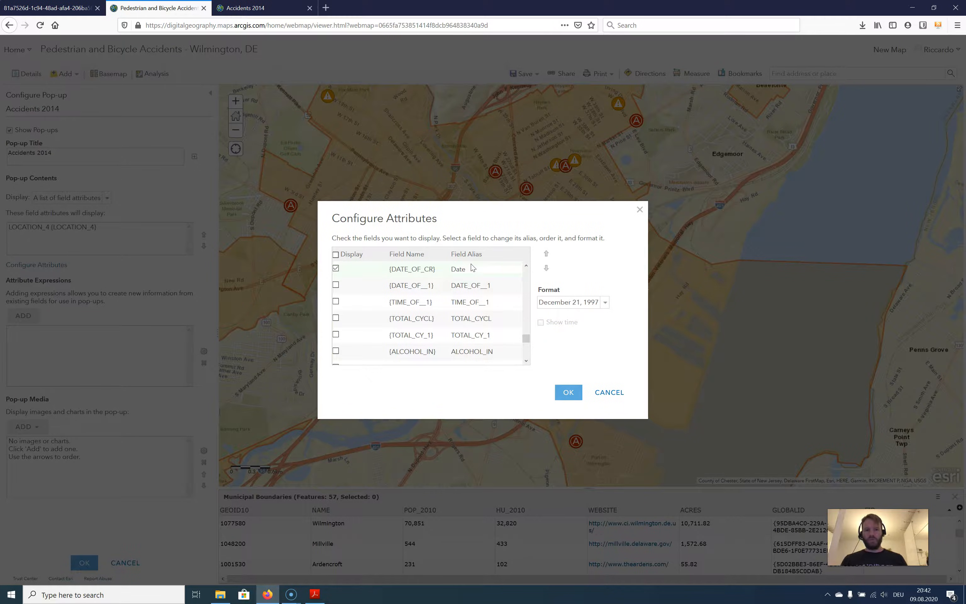
{"action": "left_click", "coordinate": [574, 392]}
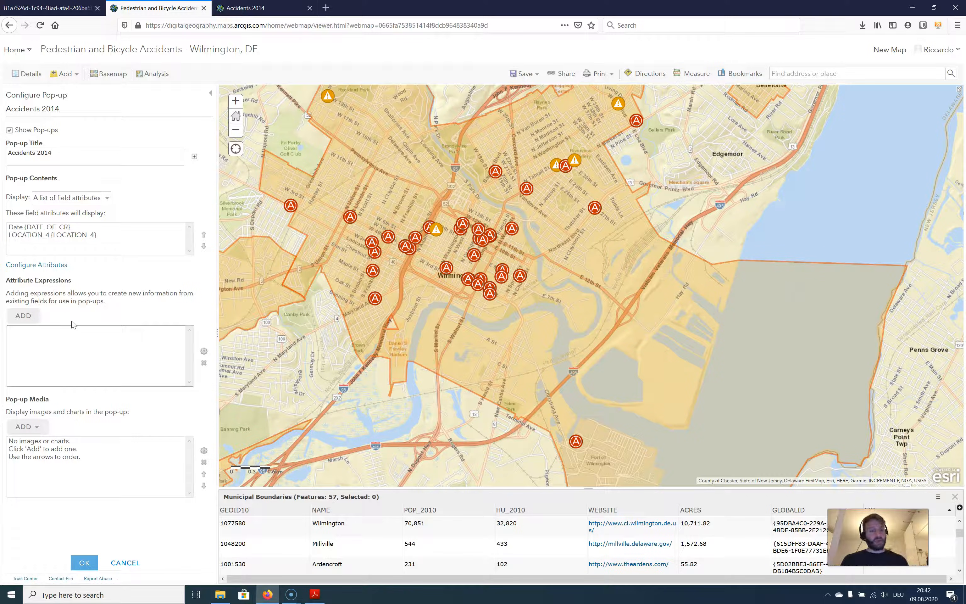
Add an attribute expression to the Accidents 2014 pop-up, starting an IIF function with the condition $feature.HAMRFUL_EV == 9
{"action": "left_click", "coordinate": [18, 315]}
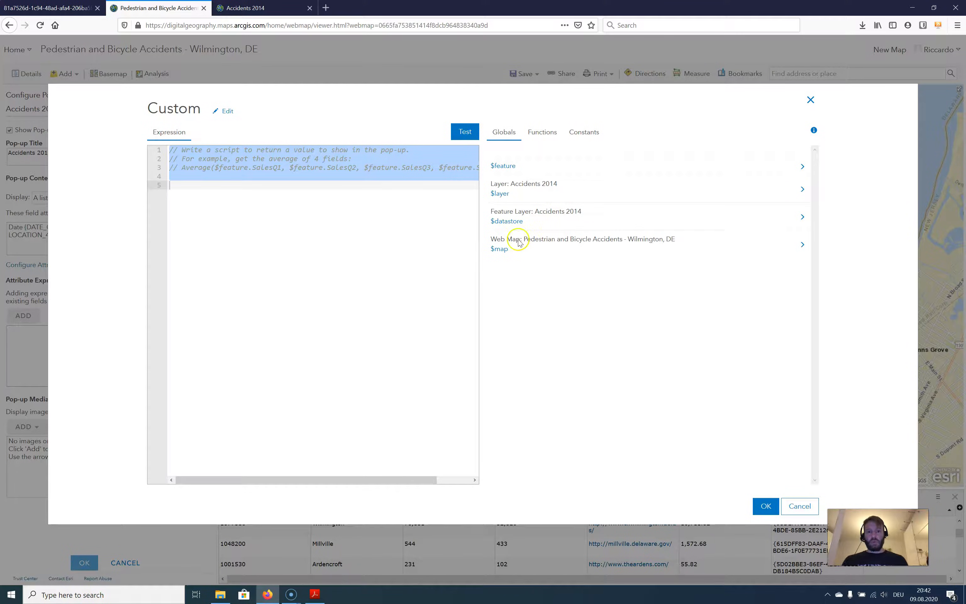
{"action": "left_click", "coordinate": [276, 187]}
{"action": "type", "text": "IIF("}
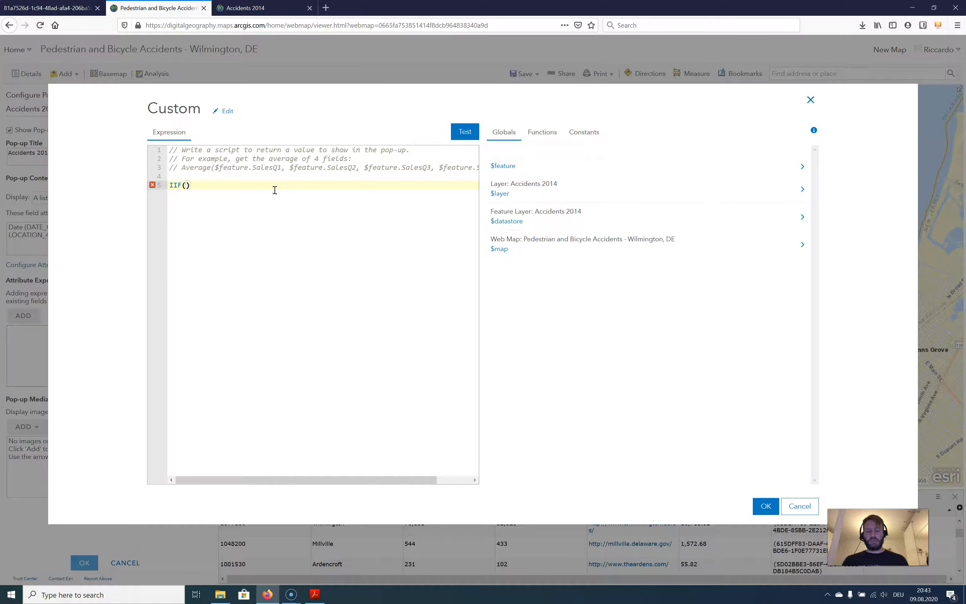
{"action": "type", "text": "$feat"}
{"action": "type", "text": "ru"}
{"action": "key", "text": "BackSpace"}
{"action": "key", "text": "BackSpace"}
{"action": "type", "text": "ure"}
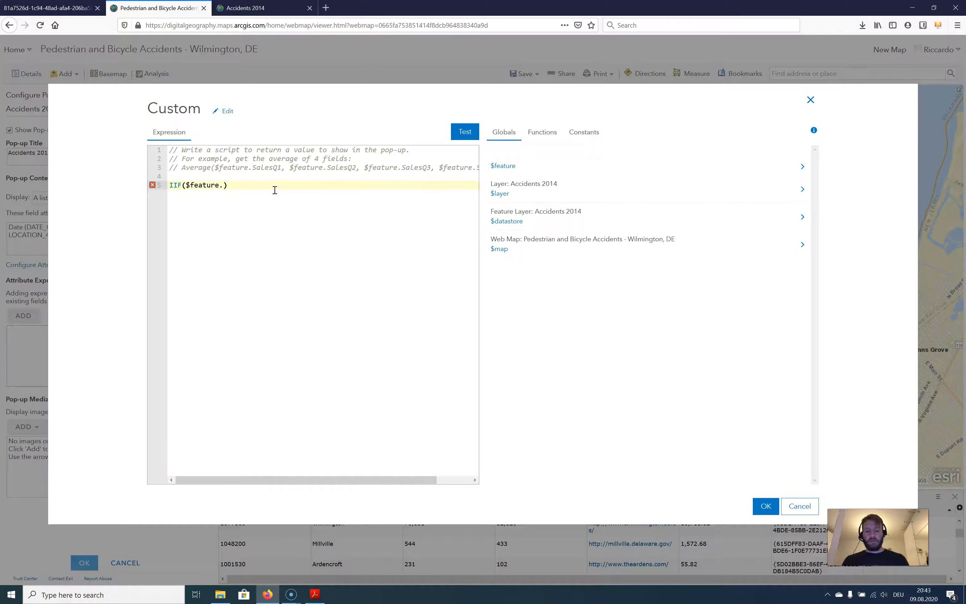
{"action": "type", "text": ".HAMRFUL_EV == 9,"}
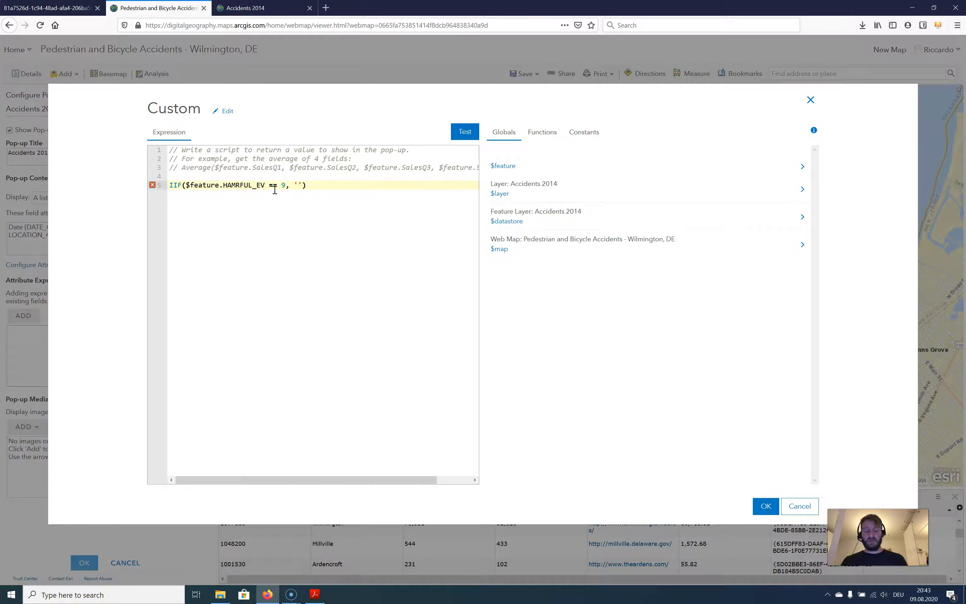
Complete the IIF expression with 'Pedestrian' as the true result and 'Bicycle' as the false result, and test it
{"action": "type", "text": "estrian',"}
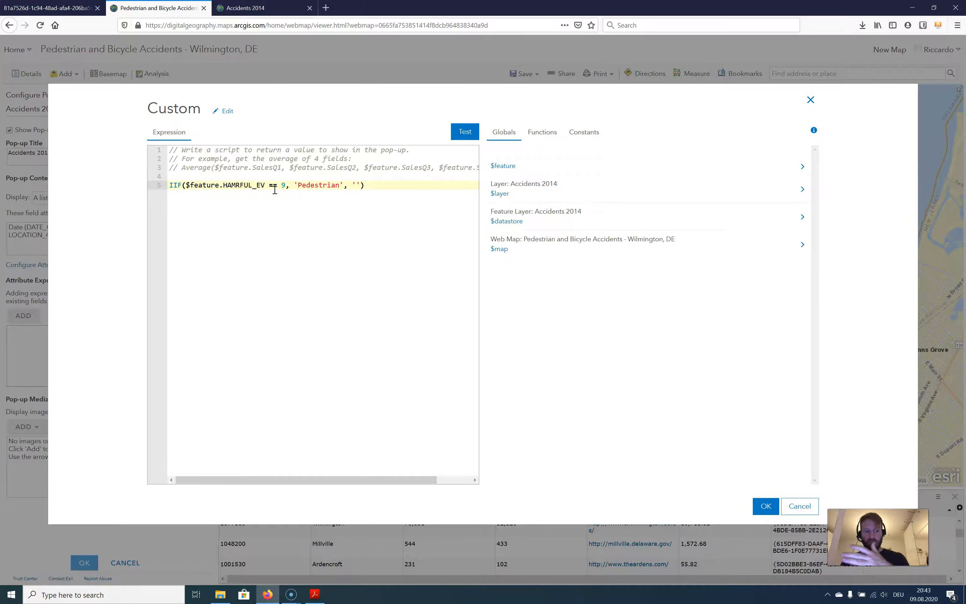
{"action": "type", "text": "Bicycle"}
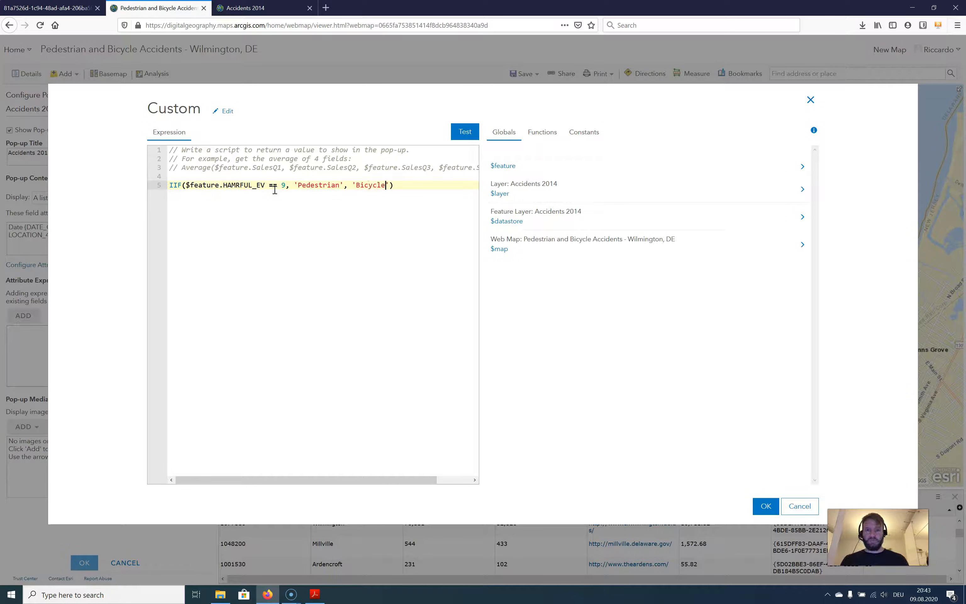
{"action": "left_click", "coordinate": [463, 137]}
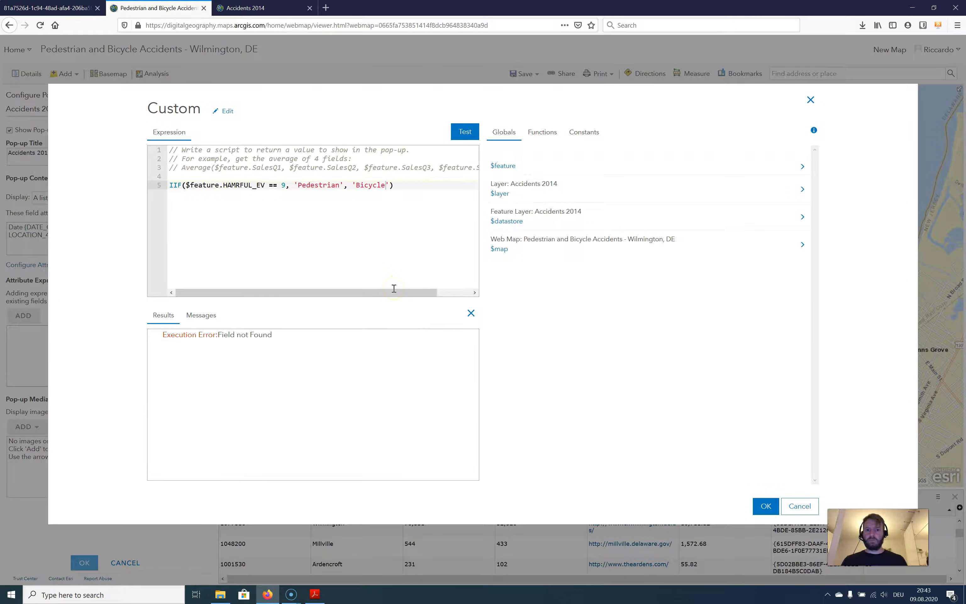
Correct the field name in the expression to Harmful_ev and test the expression again
{"action": "left_click", "coordinate": [229, 185]}
{"action": "left_click_drag", "start_coordinate": [229, 185], "coordinate": [265, 184]}
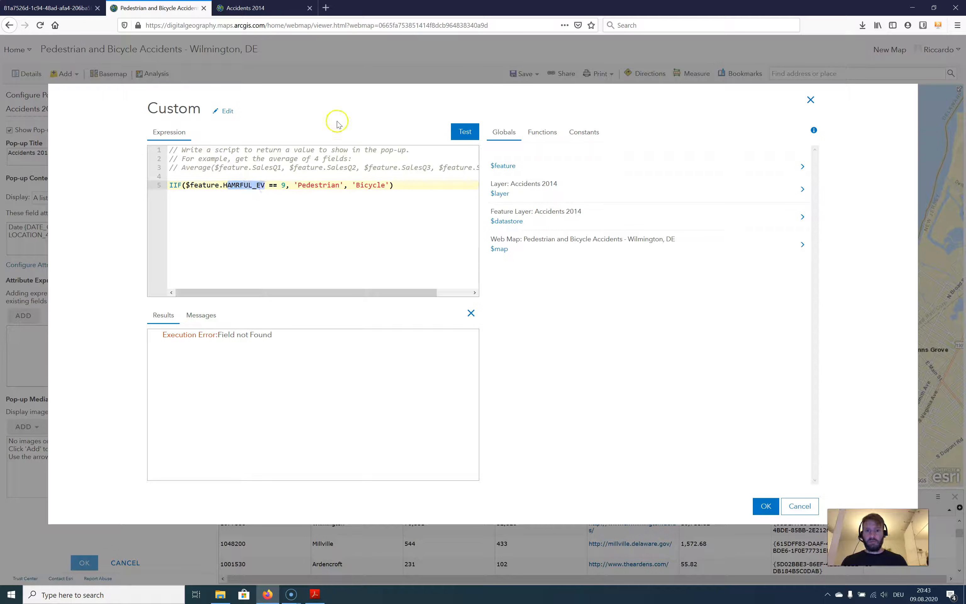
{"action": "type", "text": "armful"}
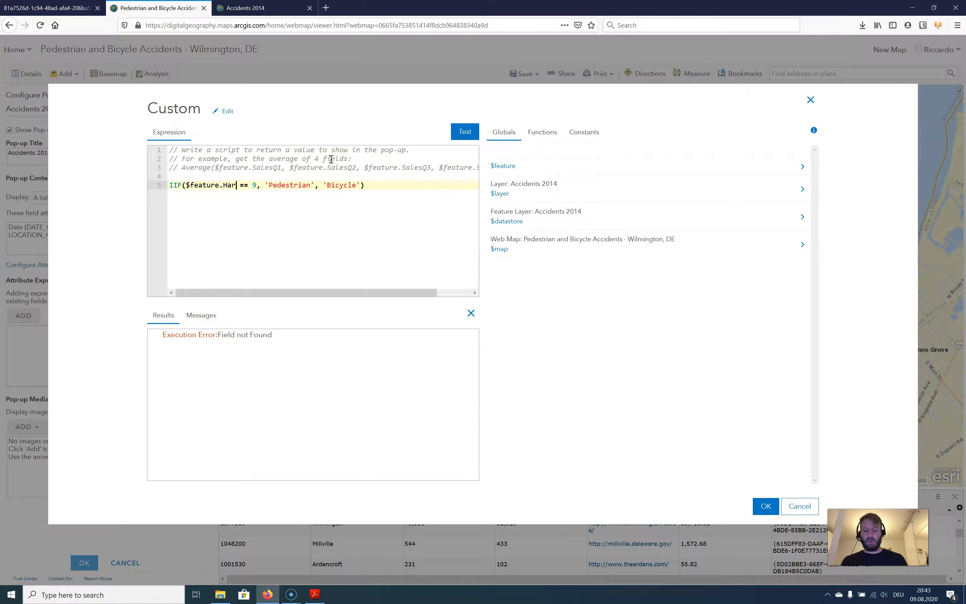
{"action": "type", "text": "_ev"}
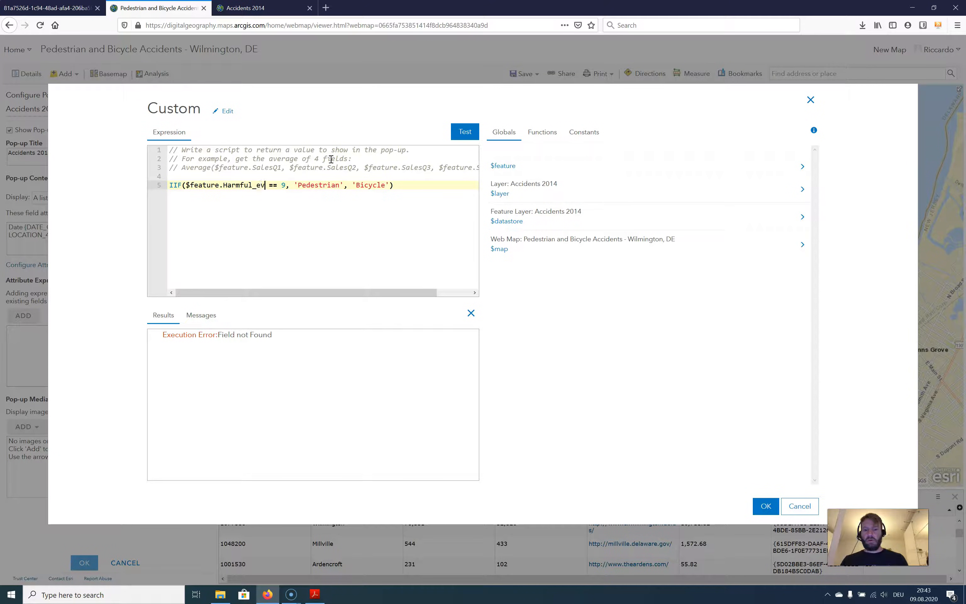
{"action": "left_click", "coordinate": [459, 127]}
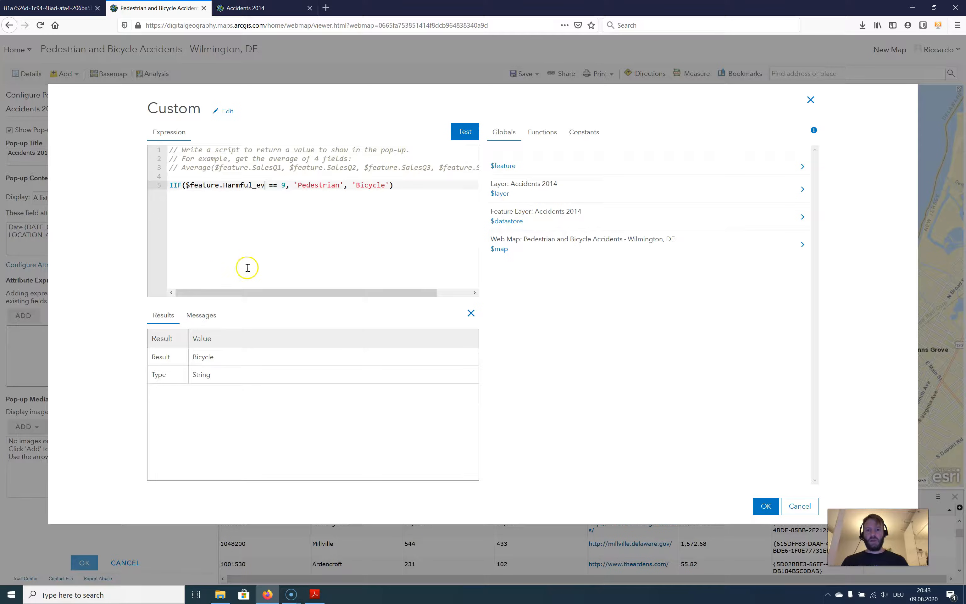
Look through the functions and constants available for attribute expressions
{"action": "left_click", "coordinate": [363, 185]}
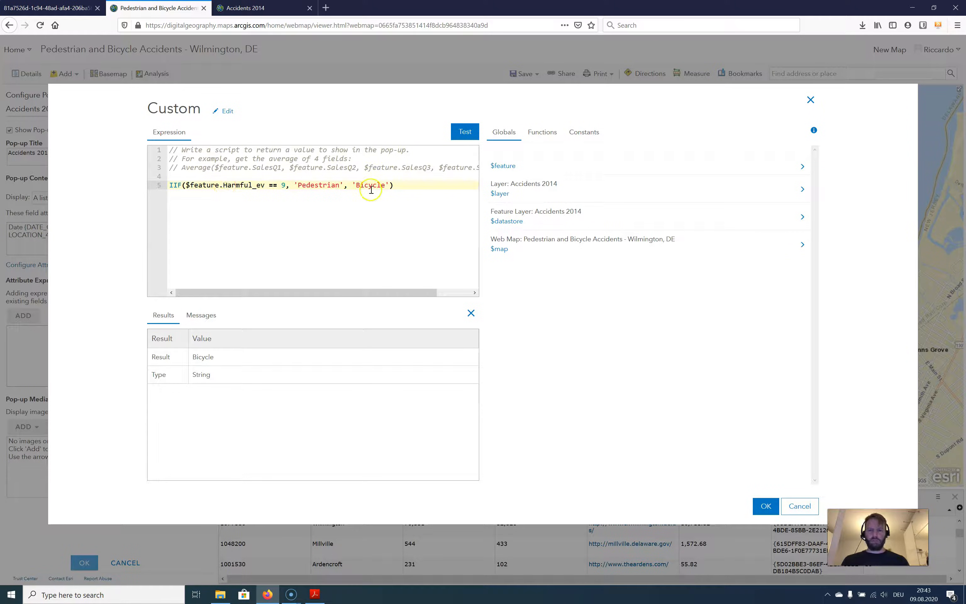
{"action": "left_click", "coordinate": [537, 135]}
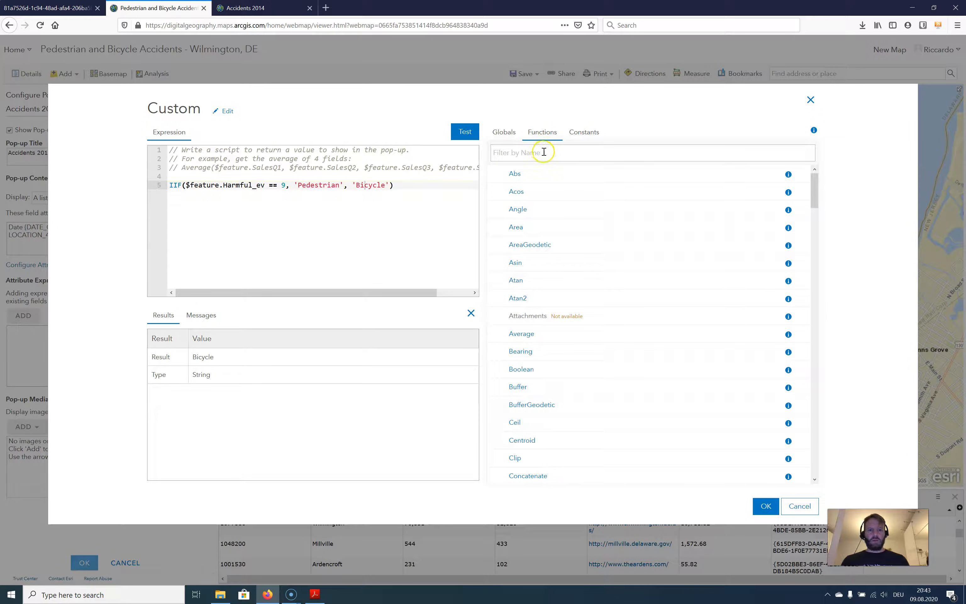
{"action": "left_click_drag", "start_coordinate": [816, 178], "coordinate": [576, 123]}
{"action": "left_click", "coordinate": [582, 132]}
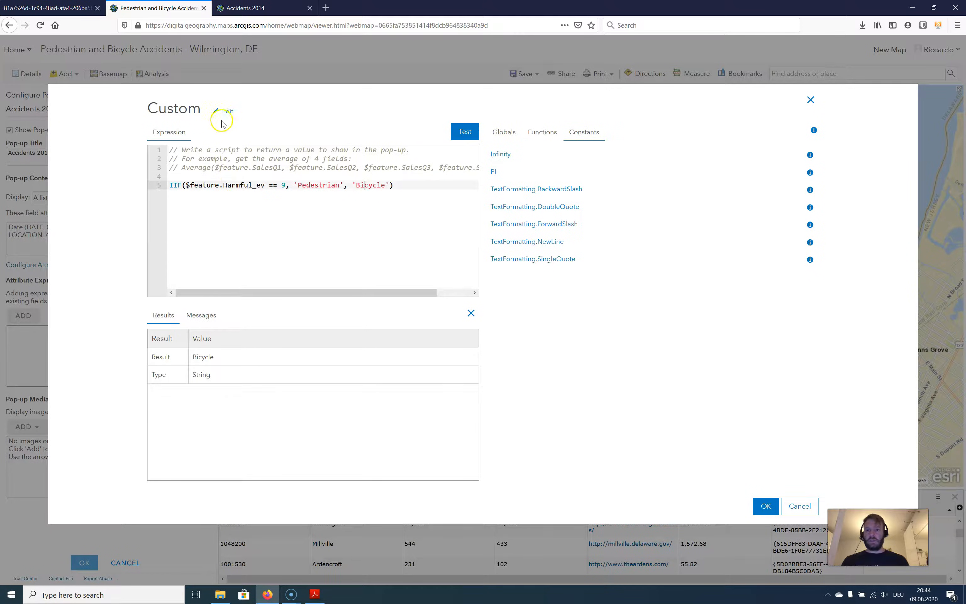
Title the custom expression "Victim", save it and apply the Accidents 2014 pop-up configuration
{"action": "left_click", "coordinate": [225, 111]}
{"action": "left_click_drag", "start_coordinate": [226, 113], "coordinate": [146, 108]}
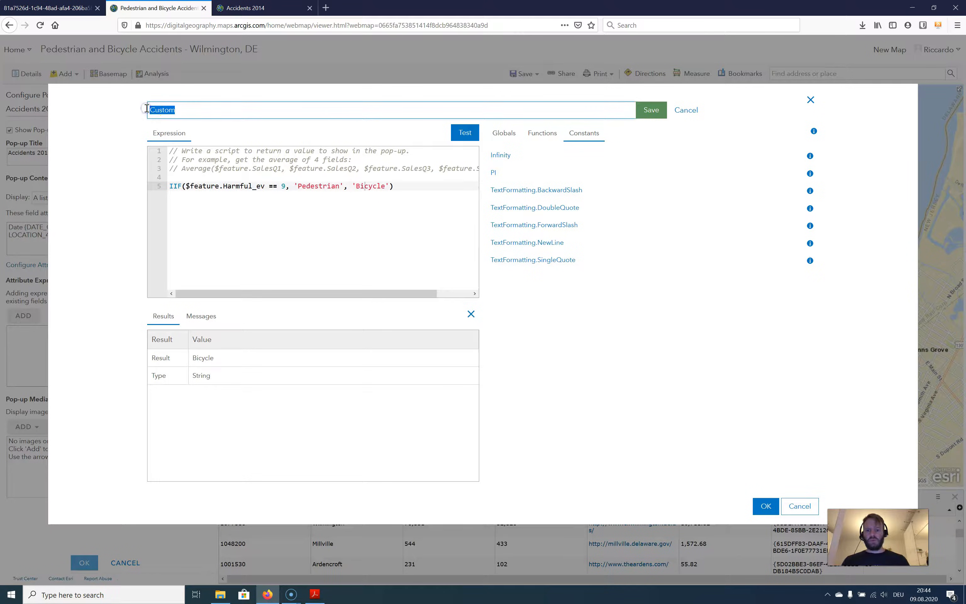
{"action": "type", "text": "TYPE o"}
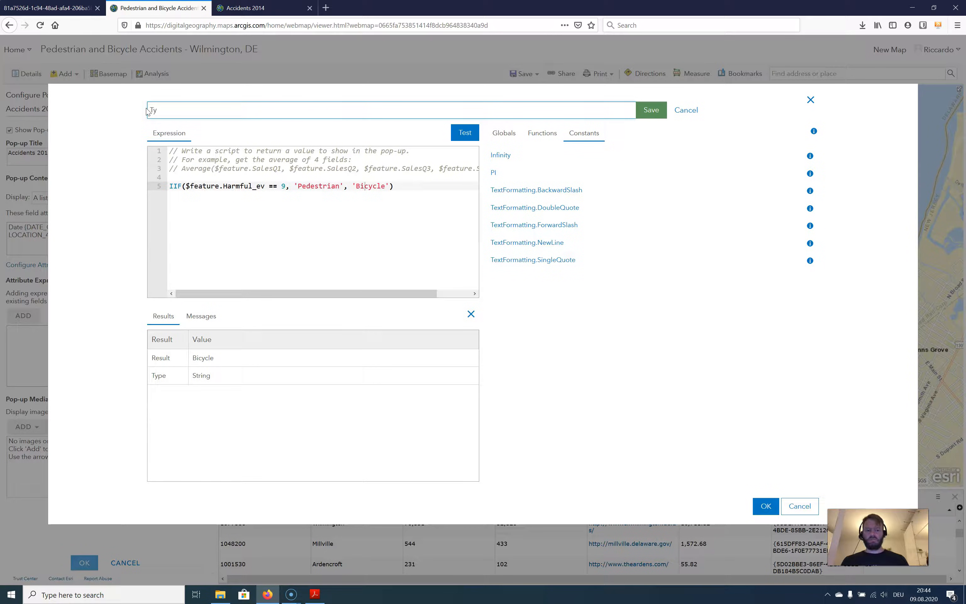
{"action": "key", "text": "BackSpace"}
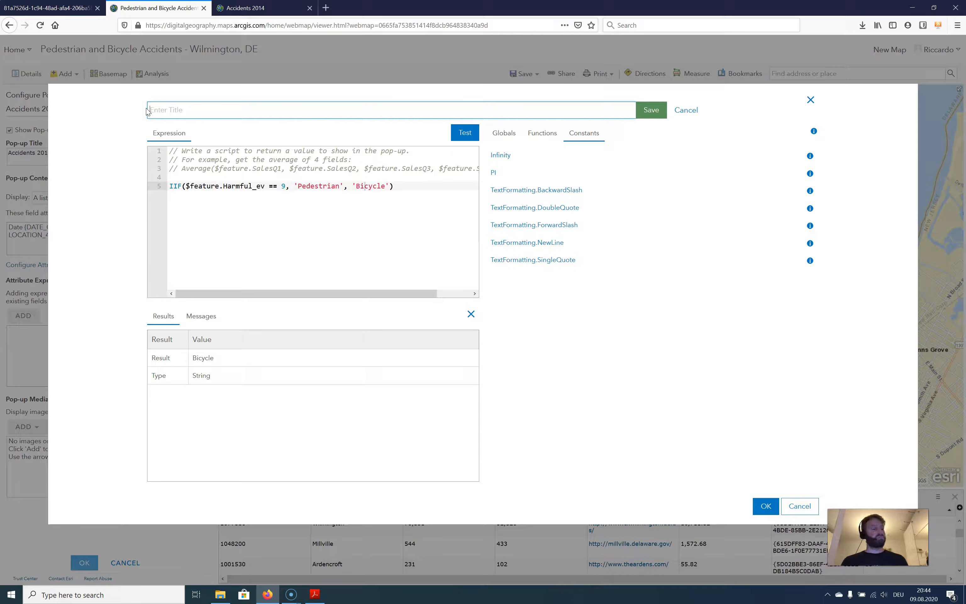
{"action": "type", "text": "V"}
{"action": "key", "text": "BackSpace"}
{"action": "key", "text": "BackSpace"}
{"action": "key", "text": "BackSpace"}
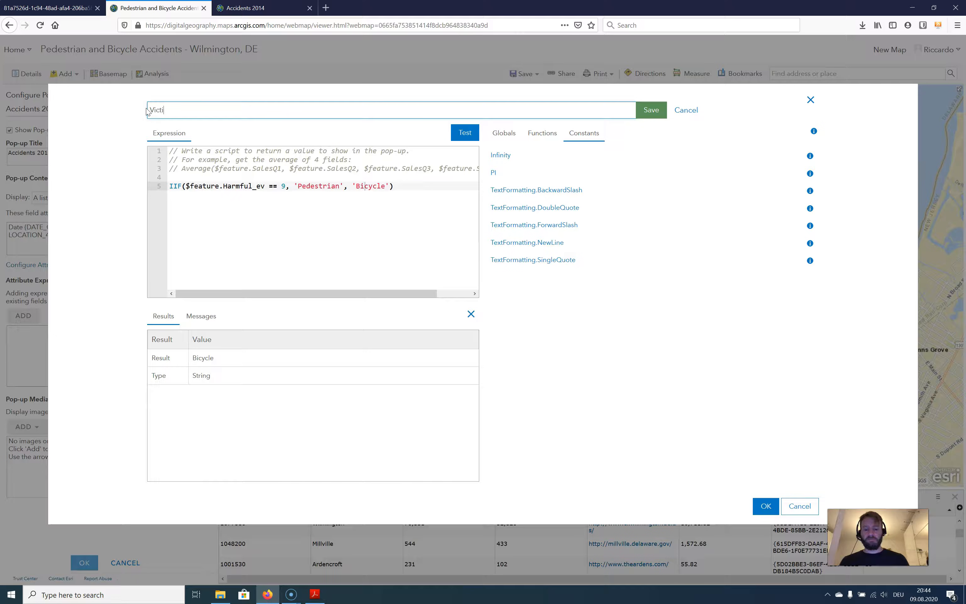
{"action": "type", "text": "ctim"}
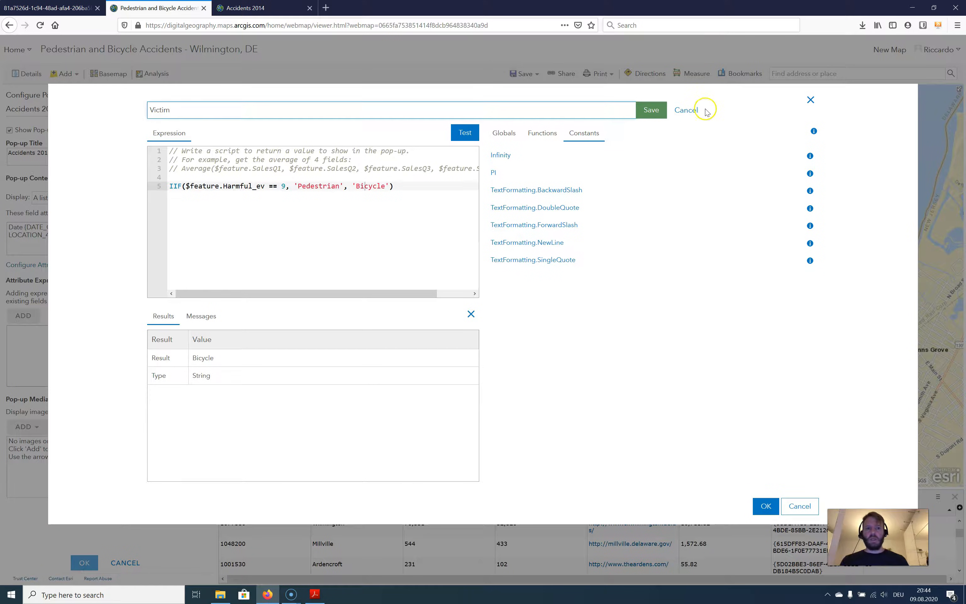
{"action": "left_click", "coordinate": [649, 110]}
{"action": "left_click", "coordinate": [766, 508]}
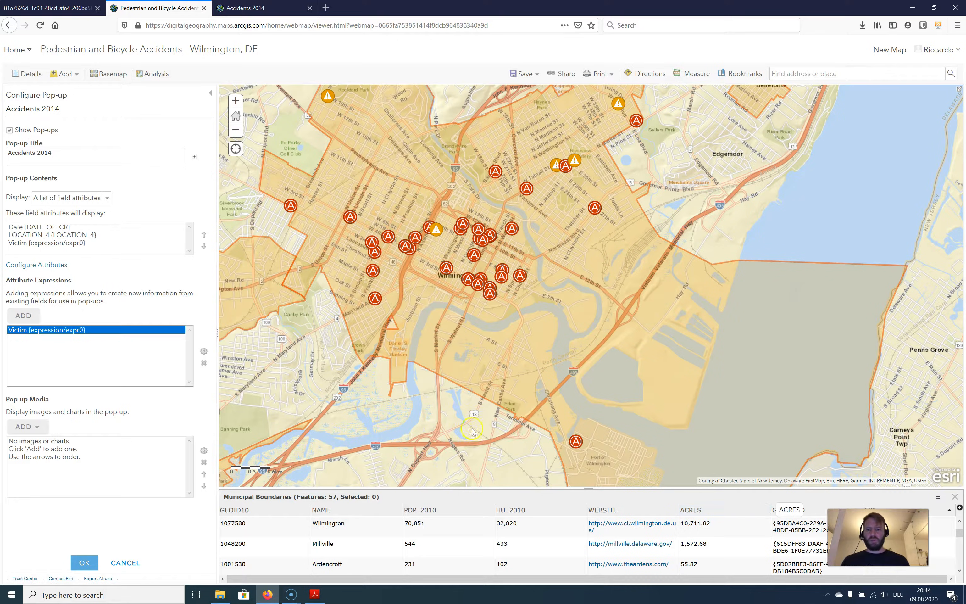
{"action": "left_click", "coordinate": [84, 562]}
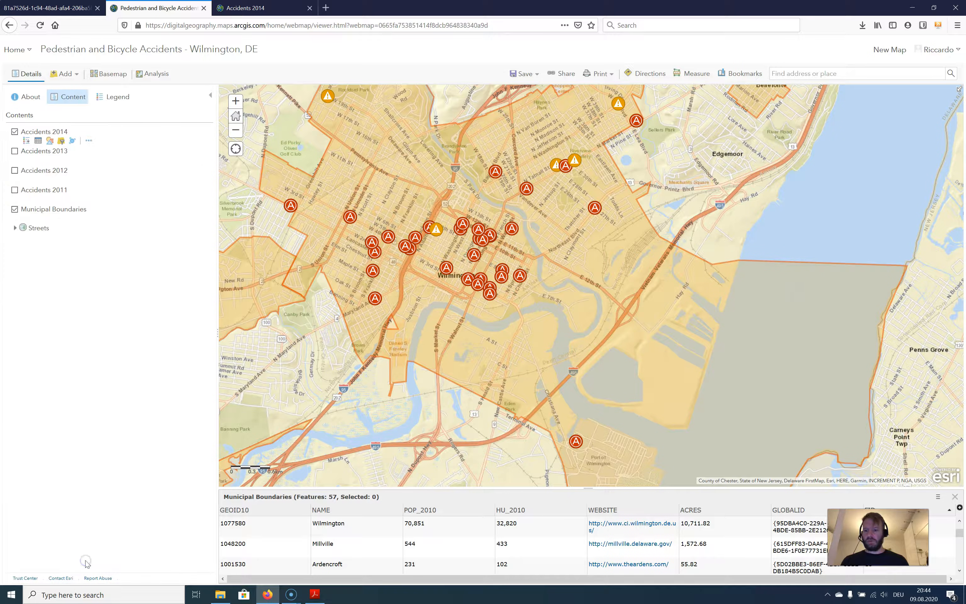
Check the date, location and victim rows in the pop-up of an accident point in central Wilmington
{"action": "left_click", "coordinate": [446, 267]}
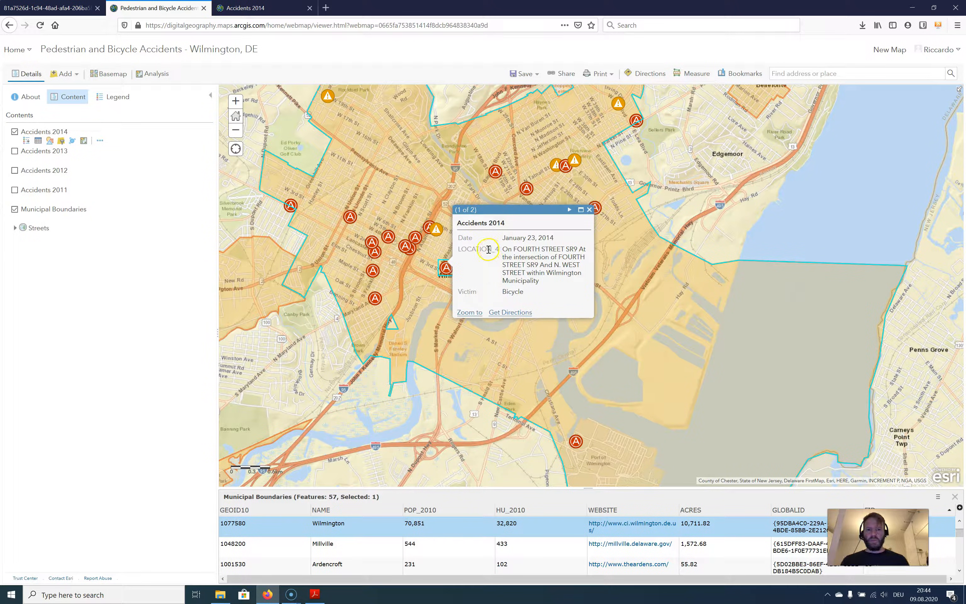
{"action": "left_click_drag", "start_coordinate": [462, 238], "coordinate": [532, 250]}
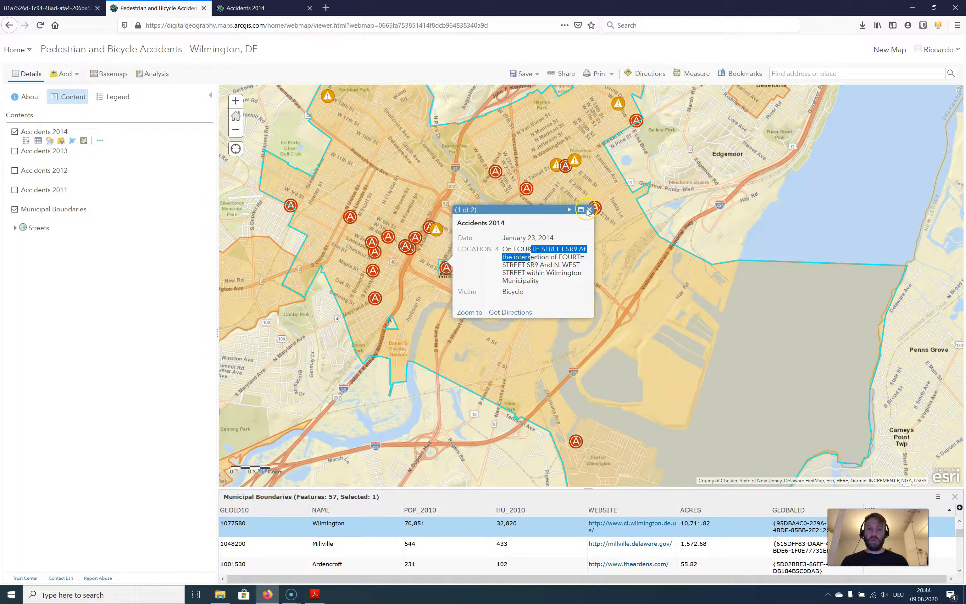
{"action": "left_click", "coordinate": [583, 210]}
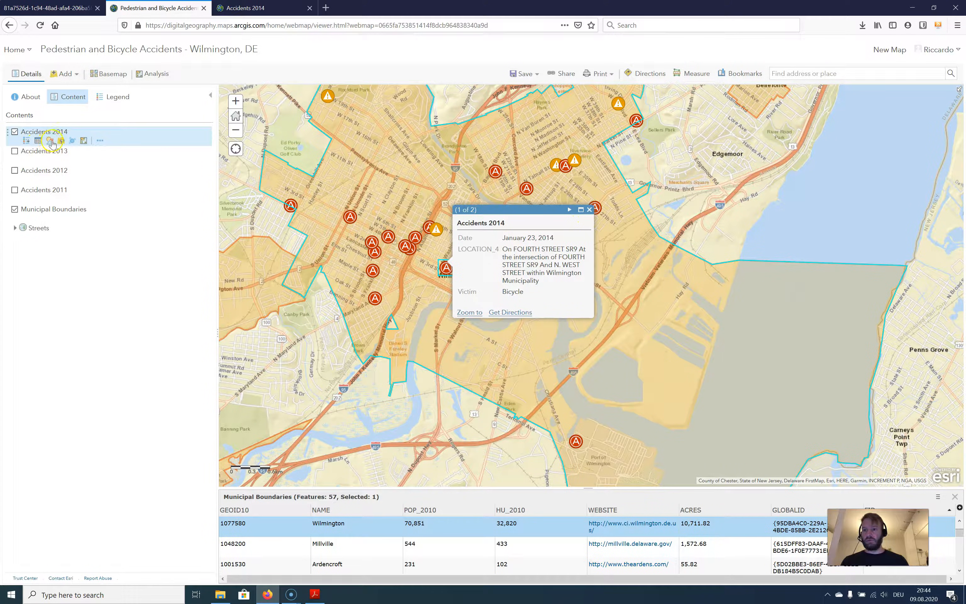
Set the alias of the LOCATION_4 field in the Accidents 2014 pop-up to "Location" and apply the attribute configuration
{"action": "left_click", "coordinate": [101, 141]}
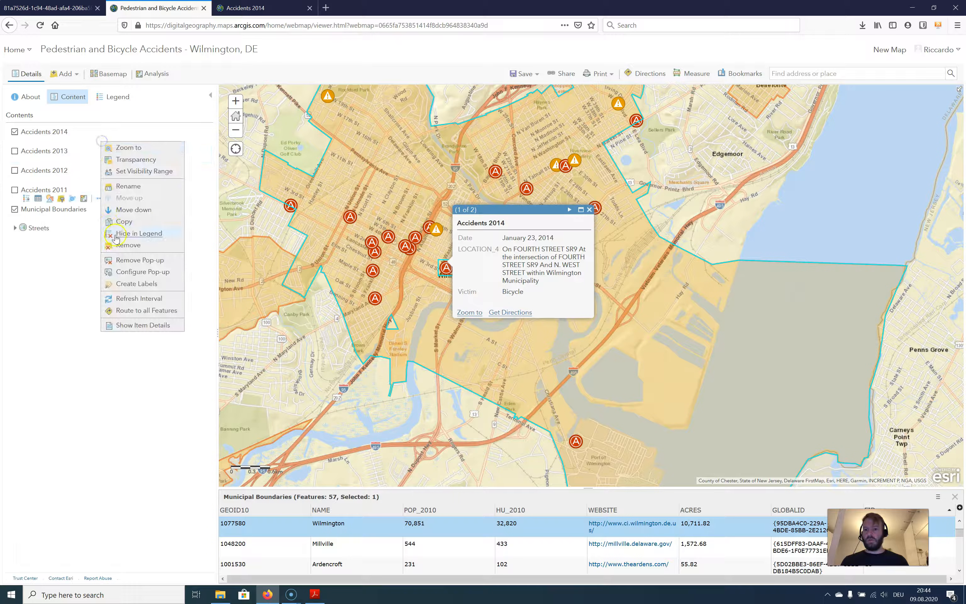
{"action": "left_click", "coordinate": [132, 268]}
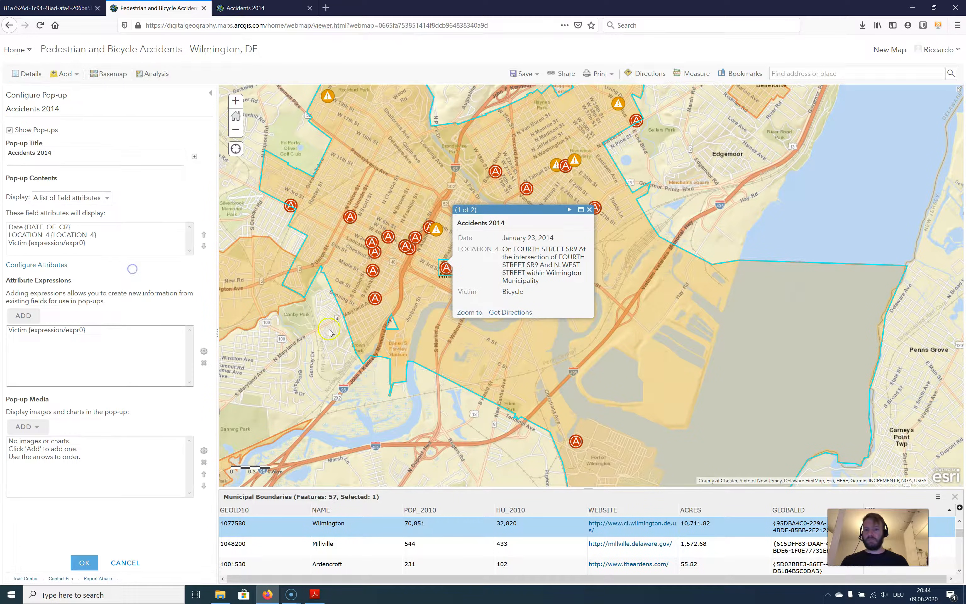
{"action": "left_click", "coordinate": [79, 235]}
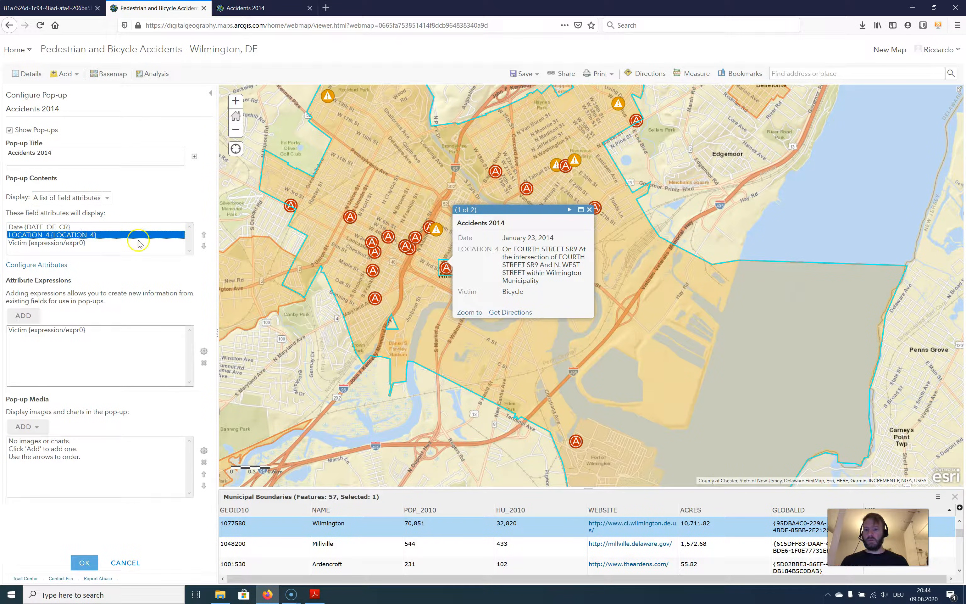
{"action": "left_click", "coordinate": [39, 265]}
{"action": "scroll", "coordinate": [427, 275], "scroll_direction": "down", "scroll_amount": 6}
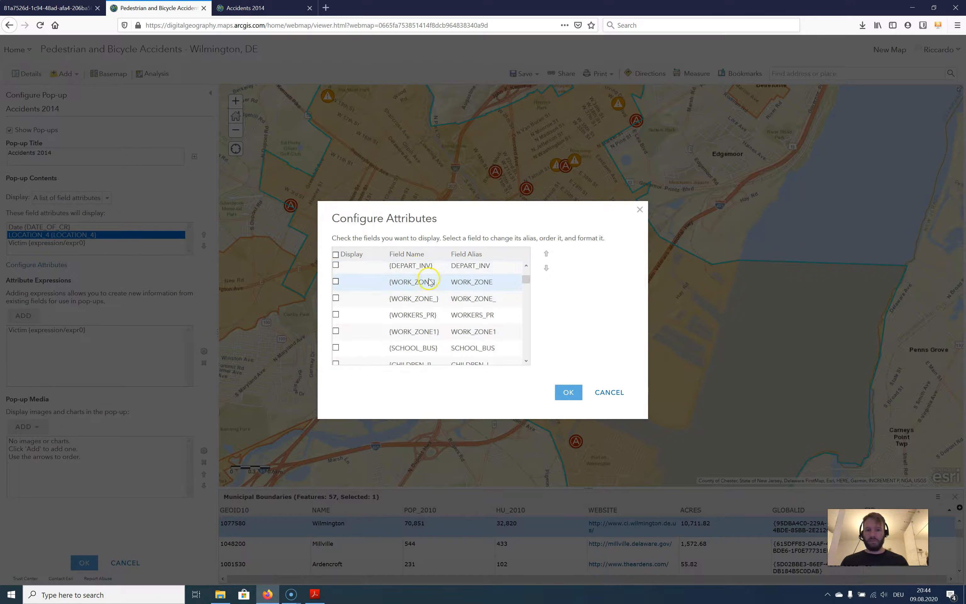
{"action": "scroll", "coordinate": [431, 282], "scroll_direction": "down", "scroll_amount": 5}
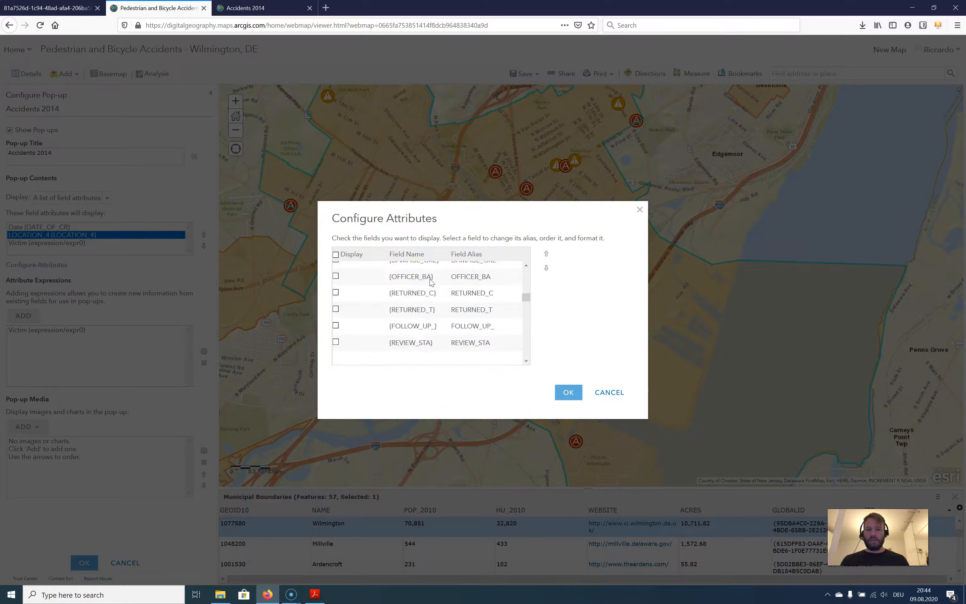
{"action": "left_click_drag", "start_coordinate": [526, 306], "coordinate": [534, 342]}
{"action": "scroll", "coordinate": [527, 339], "scroll_direction": "up", "scroll_amount": 4}
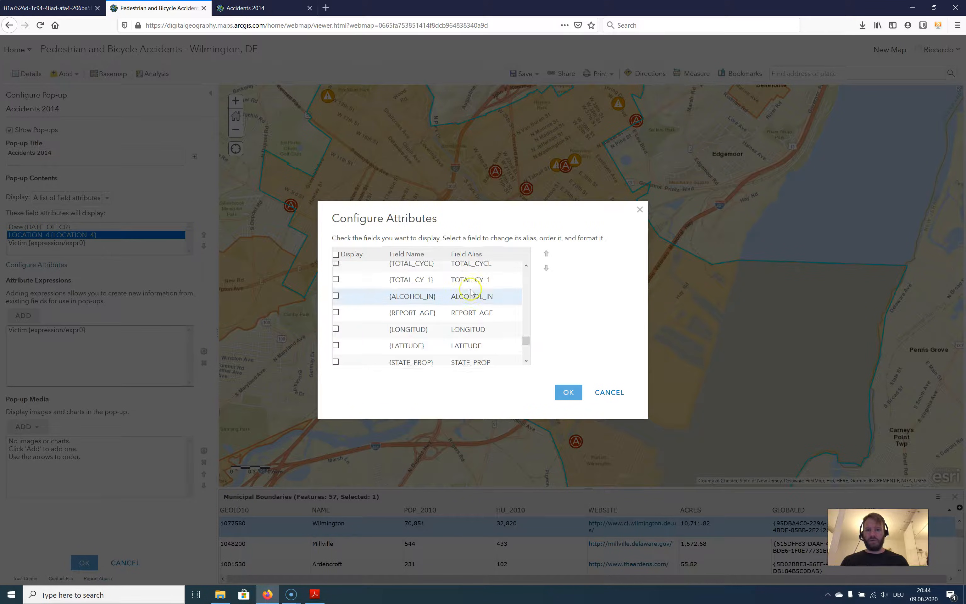
{"action": "scroll", "coordinate": [471, 295], "scroll_direction": "down", "scroll_amount": 8}
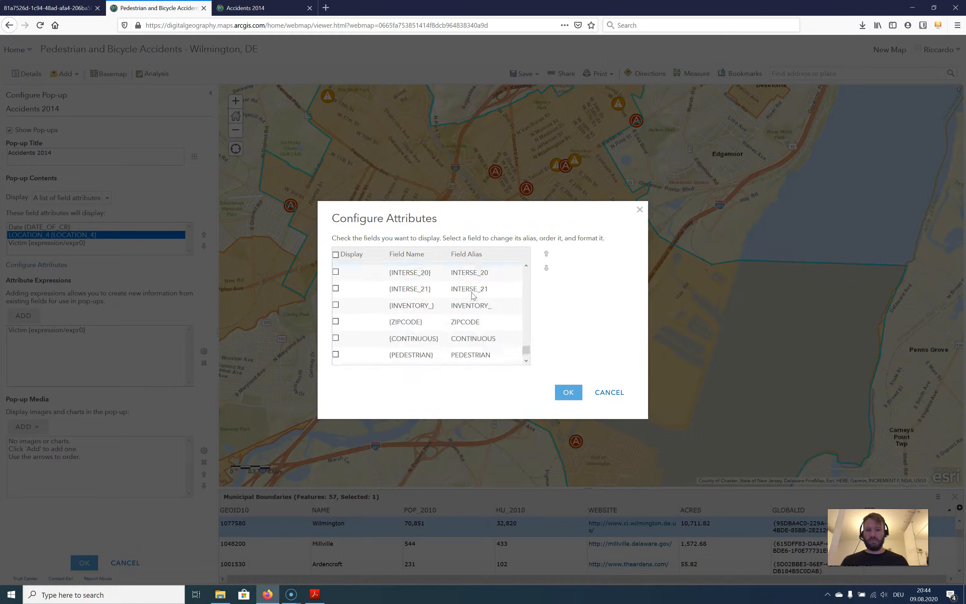
{"action": "scroll", "coordinate": [469, 345], "scroll_direction": "up", "scroll_amount": 4}
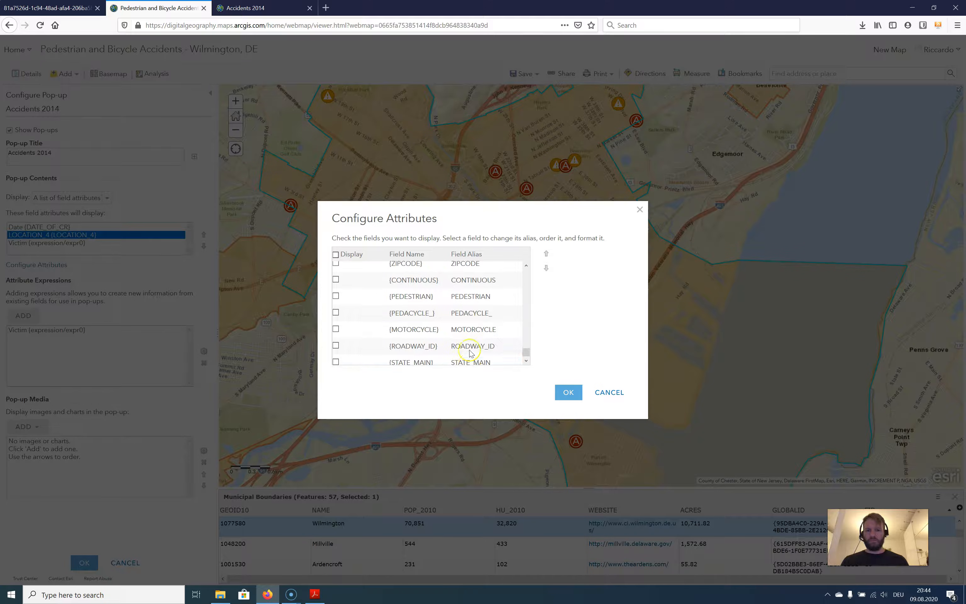
{"action": "scroll", "coordinate": [471, 347], "scroll_direction": "up", "scroll_amount": 5}
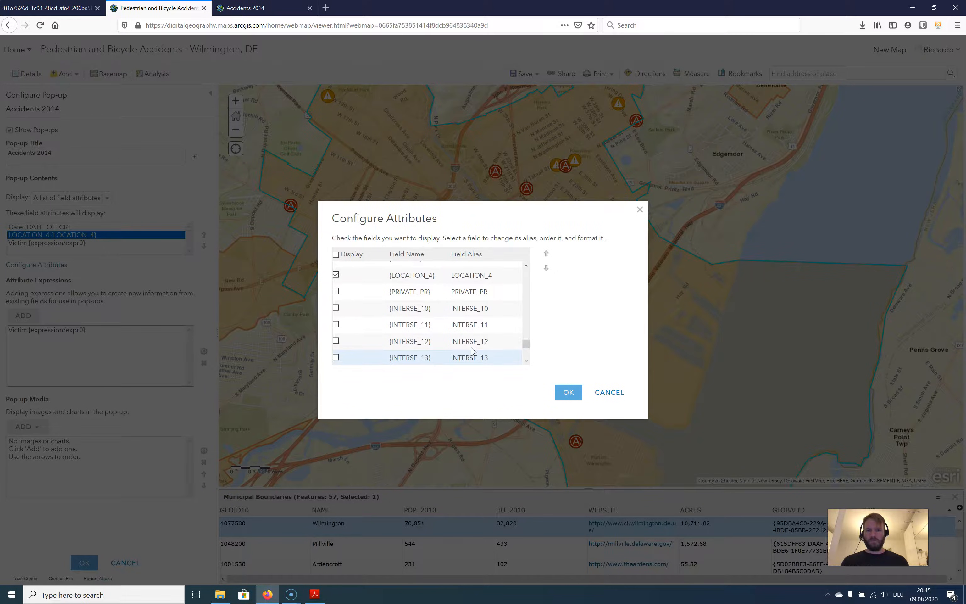
{"action": "left_click", "coordinate": [477, 323]}
{"action": "type", "text": "Location"}
{"action": "key", "text": "Return"}
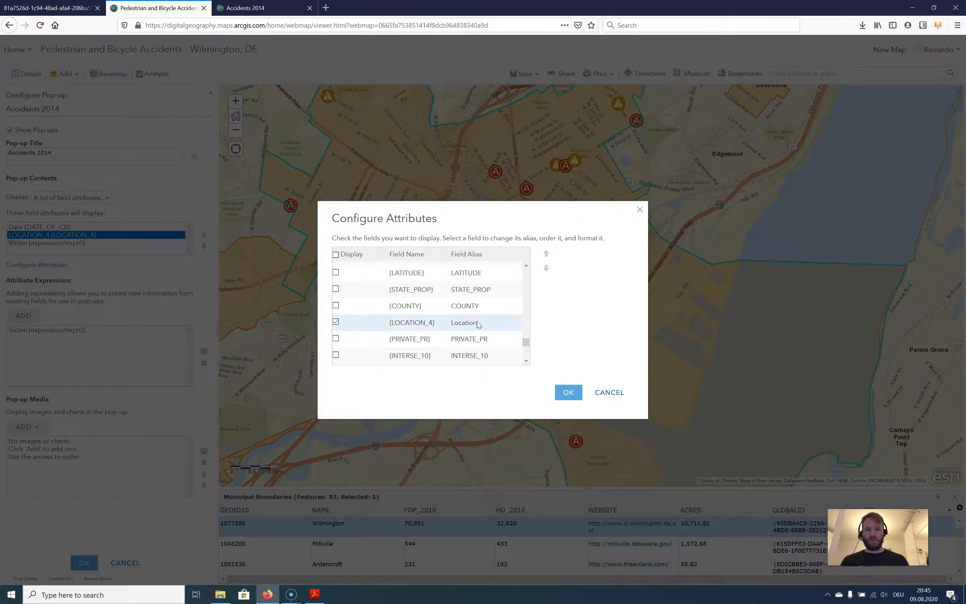
{"action": "left_click", "coordinate": [569, 392]}
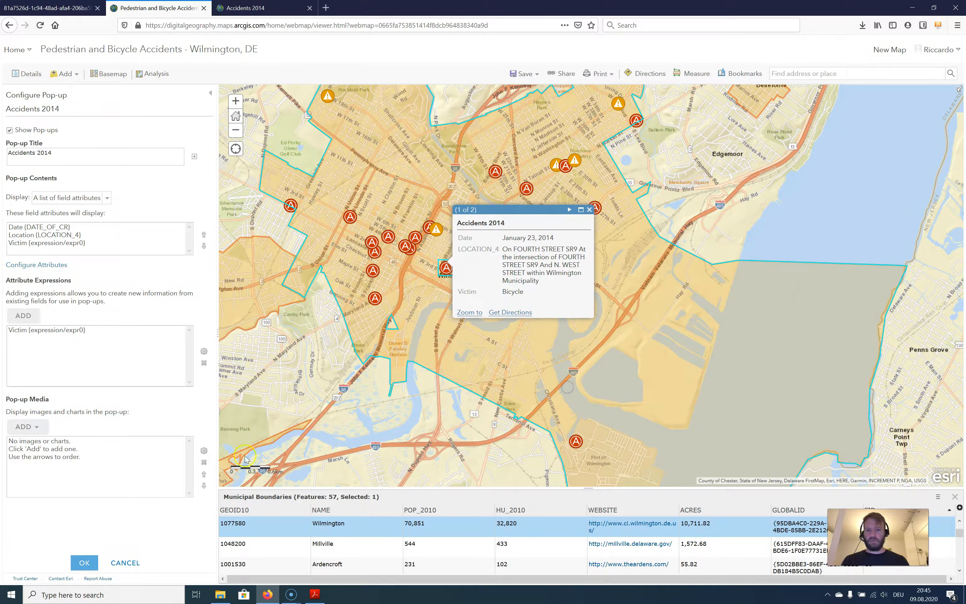
Move the Victim expression above Date and Location in the Accidents 2014 pop-up's attribute list and apply the pop-up configuration
{"action": "left_click", "coordinate": [589, 209]}
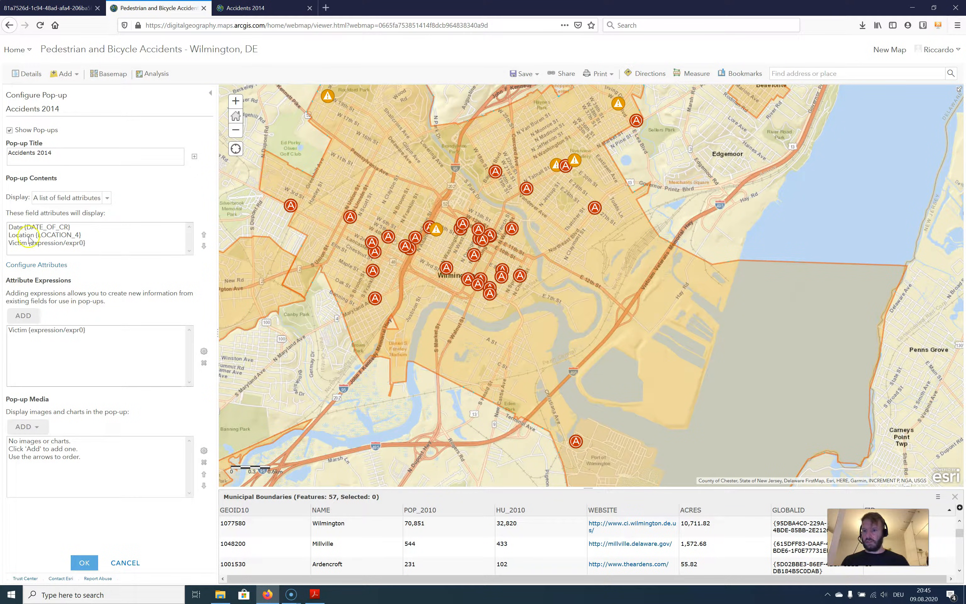
{"action": "left_click", "coordinate": [23, 245]}
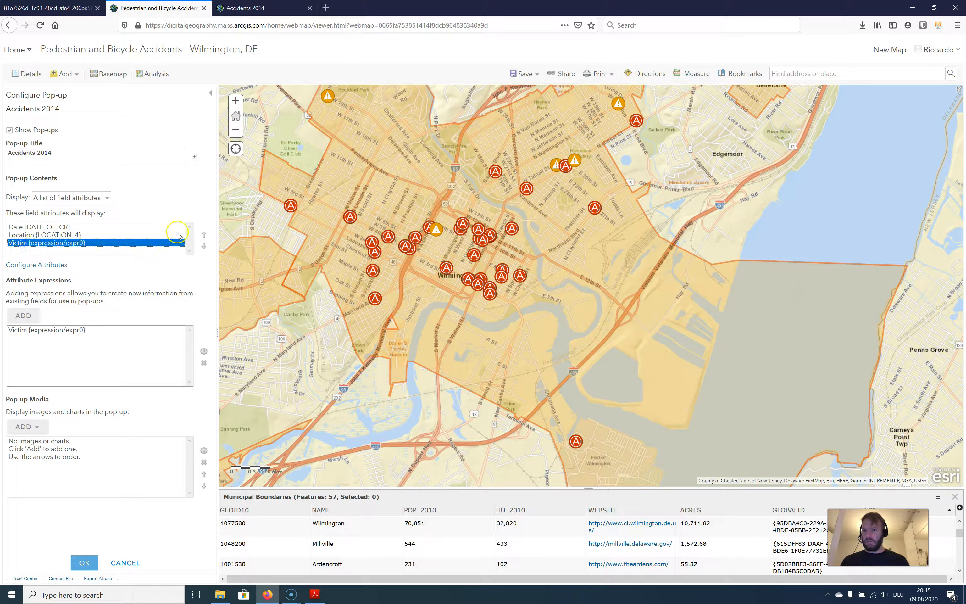
{"action": "left_click", "coordinate": [203, 236]}
{"action": "left_click", "coordinate": [203, 235]}
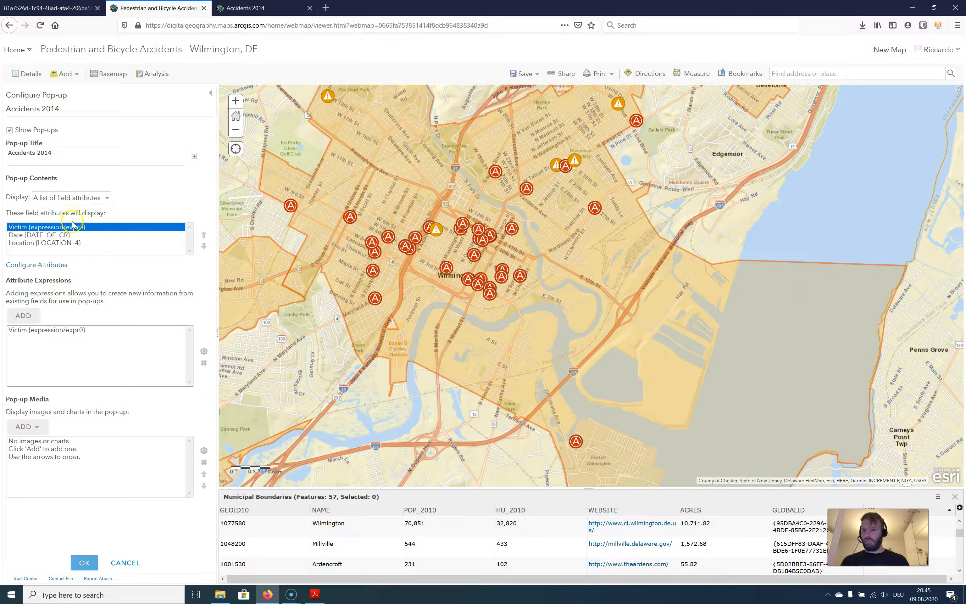
{"action": "left_click", "coordinate": [84, 563]}
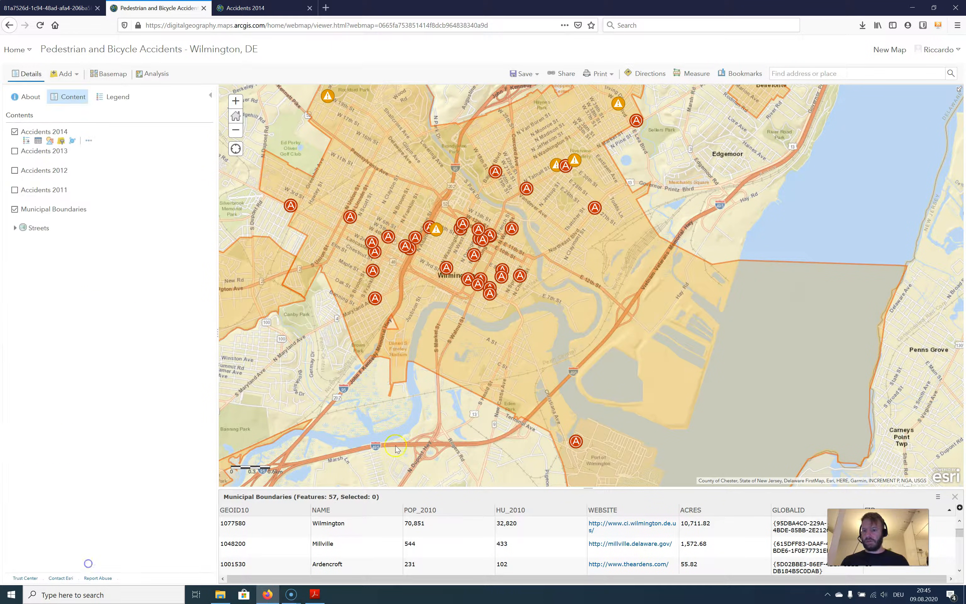
Check the order of the victim, date and location rows in the pop-up of an accident point in central Wilmington
{"action": "left_click", "coordinate": [446, 268]}
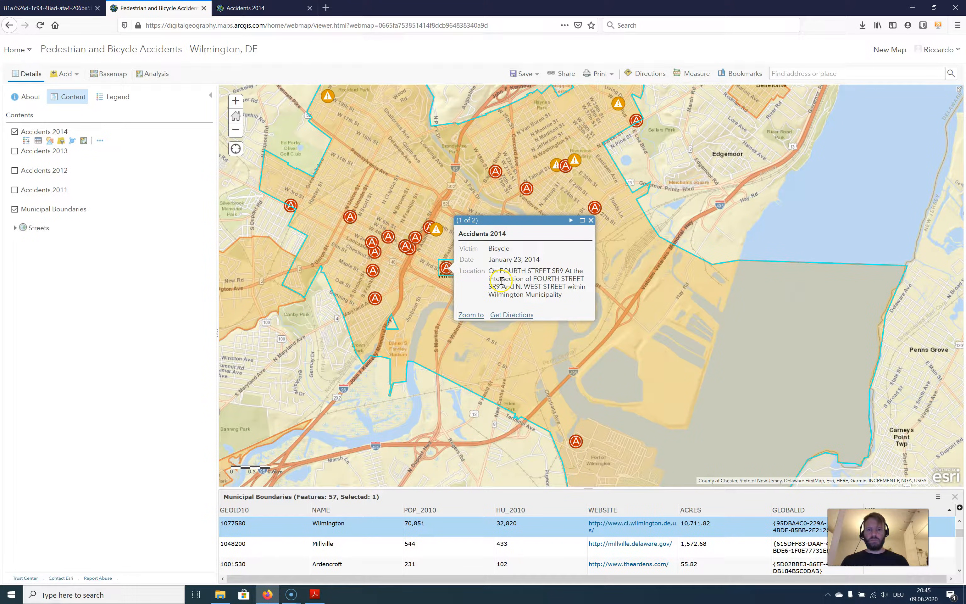
{"action": "mouse_move", "coordinate": [488, 271]}
{"action": "left_mouse_down"}
{"action": "mouse_move", "coordinate": [563, 296]}
{"action": "mouse_move", "coordinate": [490, 284]}
{"action": "mouse_move", "coordinate": [489, 271]}
{"action": "left_mouse_up"}
{"action": "left_click", "coordinate": [555, 291]}
{"action": "left_click", "coordinate": [489, 271]}
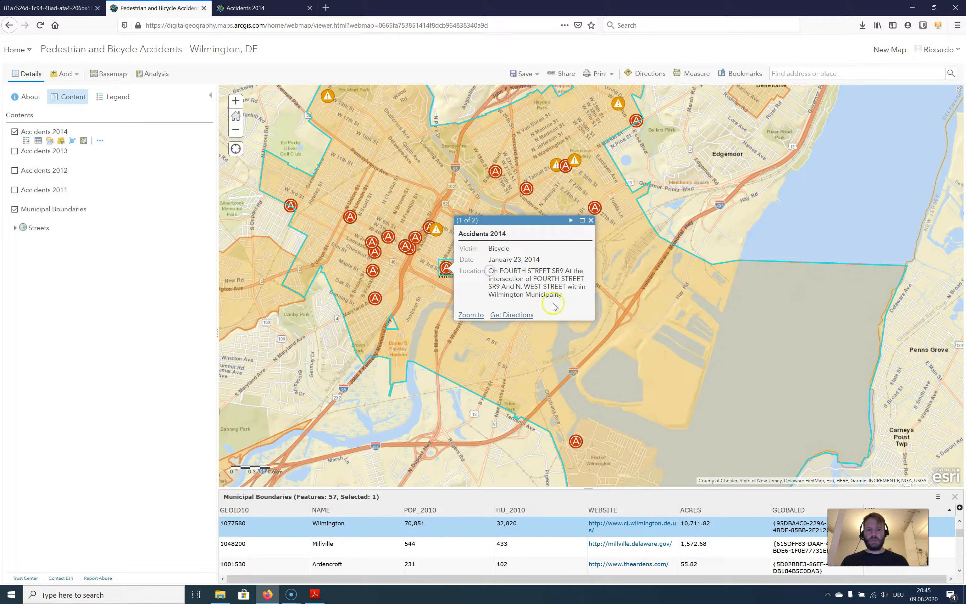
{"action": "left_click", "coordinate": [590, 221]}
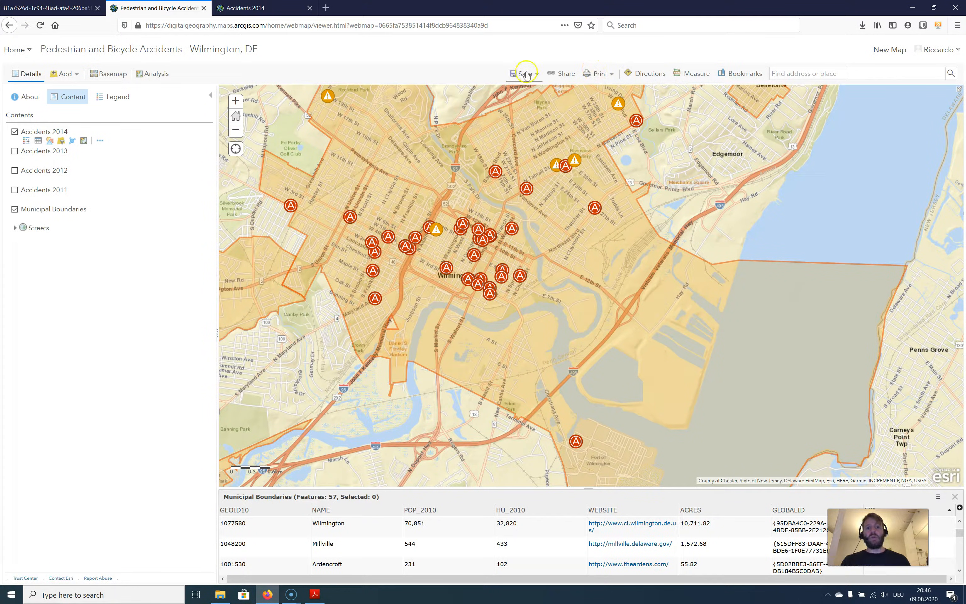
Save a copy of the web map titled "accidents" in the diggeo2020 folder, with the cycling tag
{"action": "left_click", "coordinate": [538, 75]}
{"action": "left_click", "coordinate": [531, 99]}
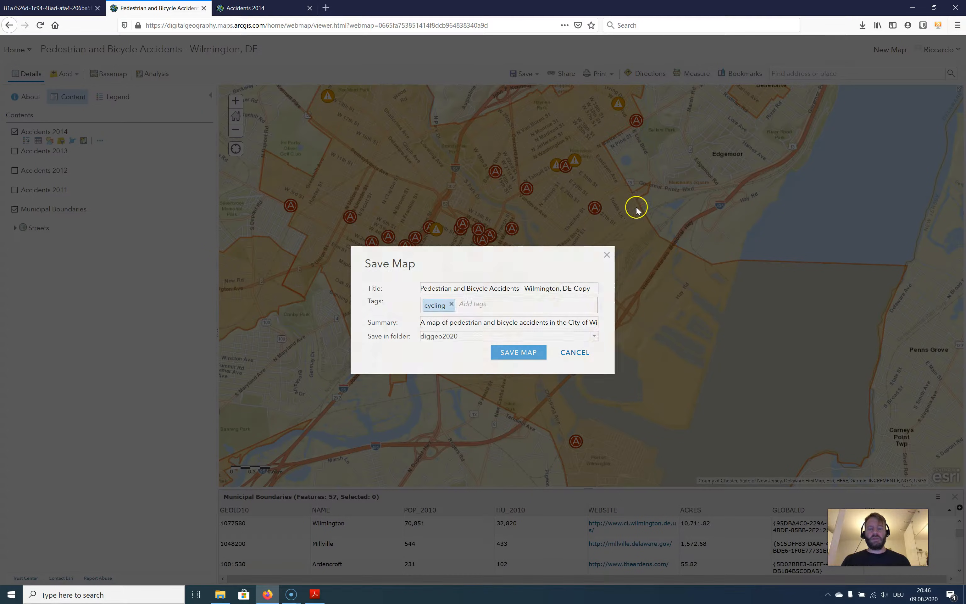
{"action": "triple_click", "coordinate": [512, 284]}
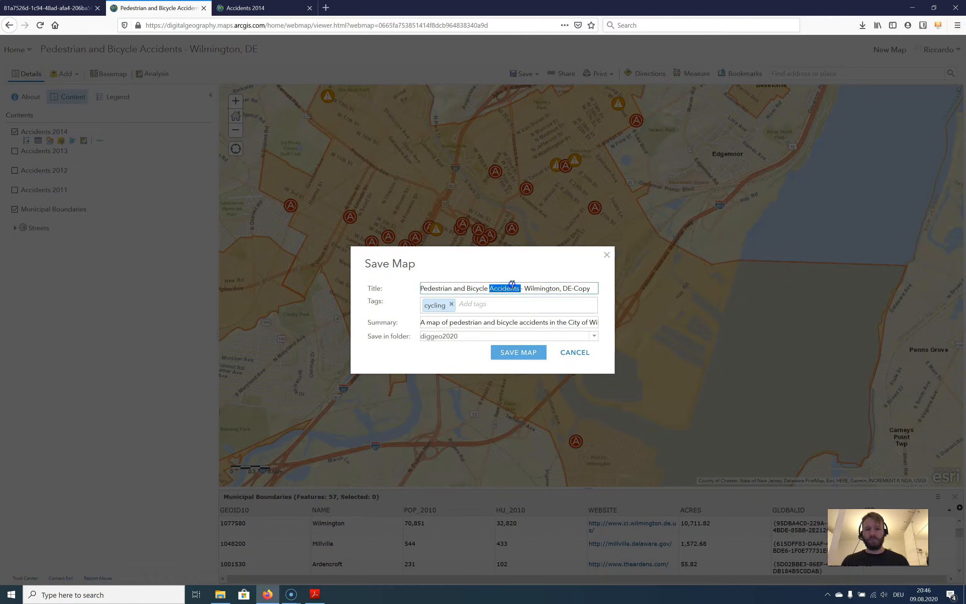
{"action": "type", "text": "acc"}
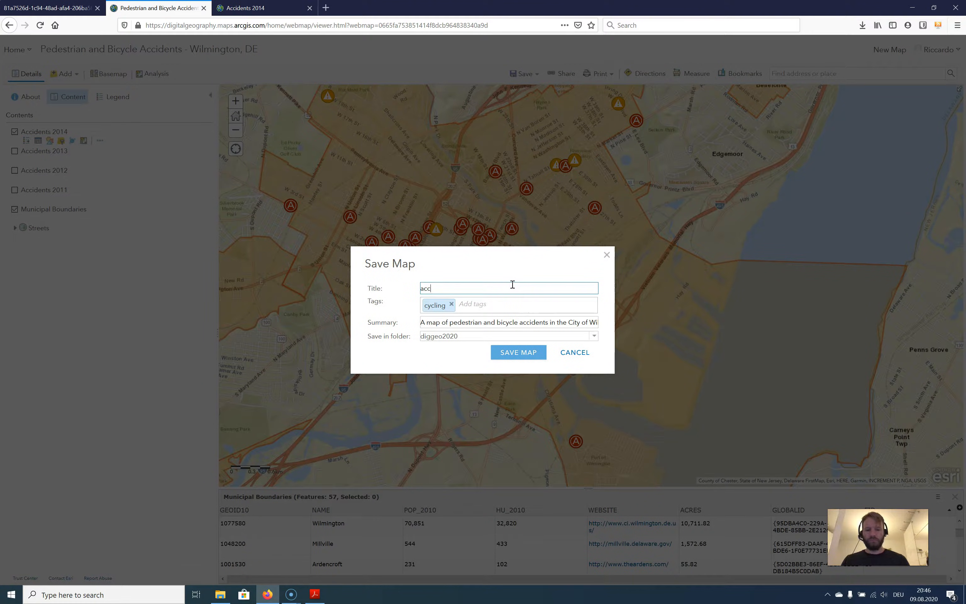
{"action": "type", "text": "idents"}
{"action": "left_click", "coordinate": [523, 355]}
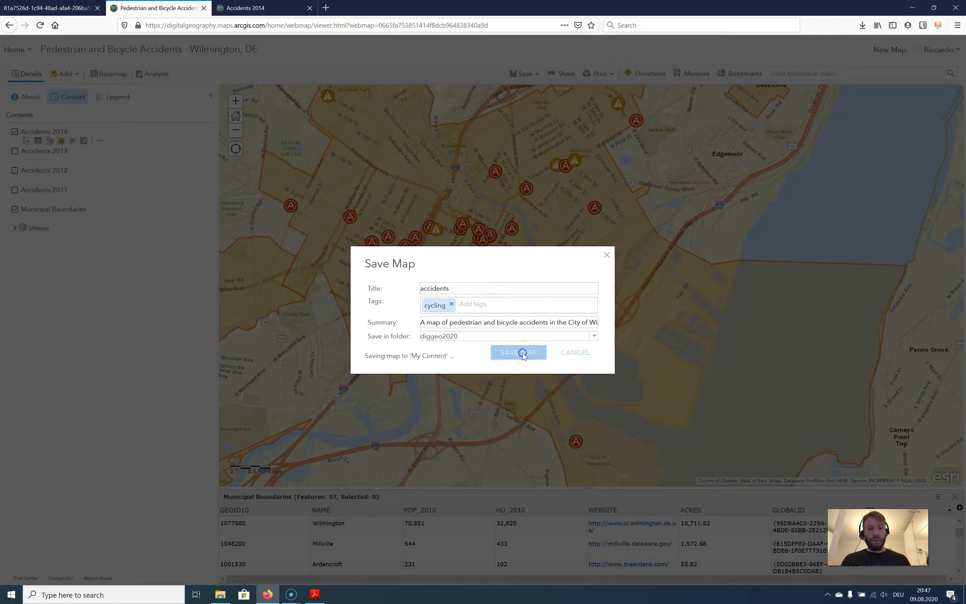